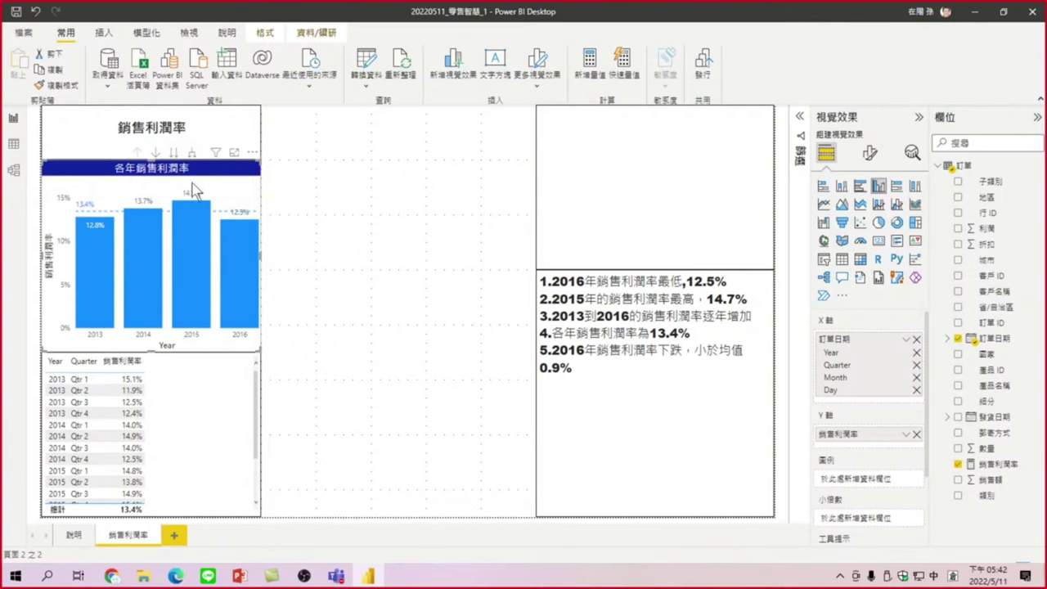
Copy and paste the 各年銷售利潤率 bar chart, placing it top-middle, wider and shorter.
click(57, 72)
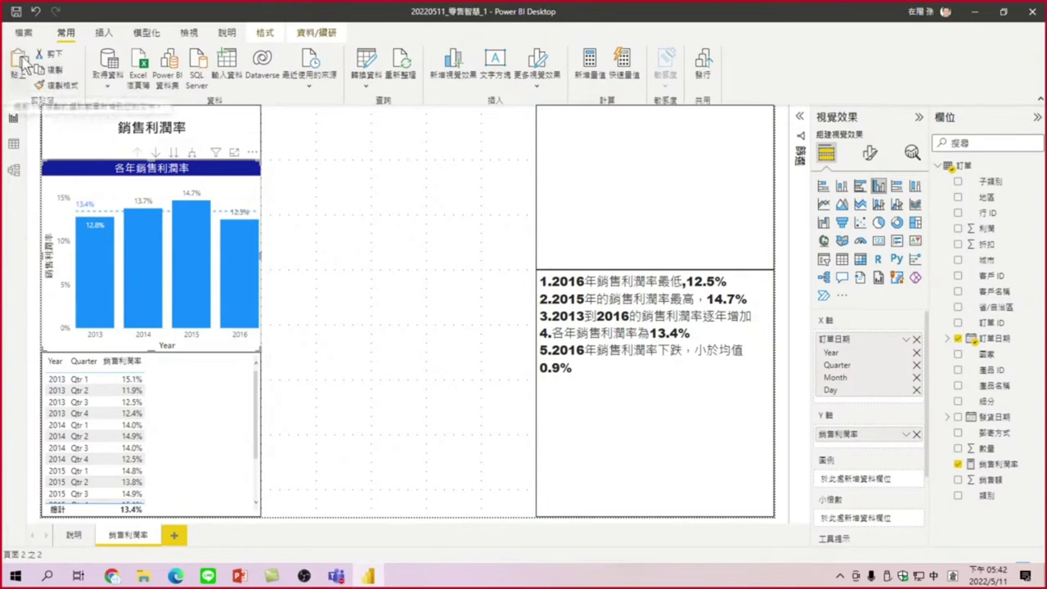
click(25, 65)
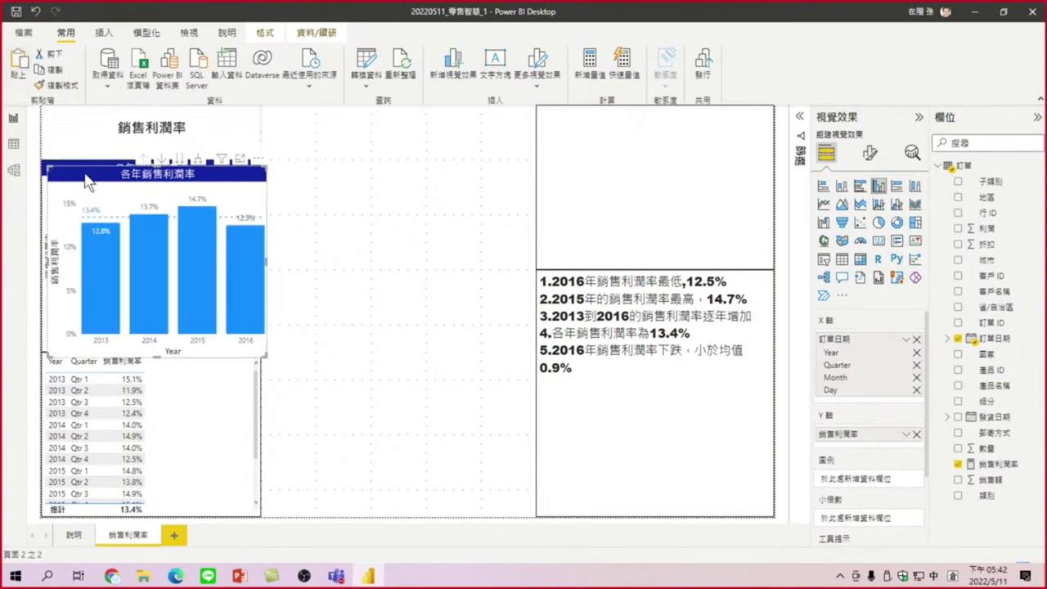
drag(90, 182, 301, 120)
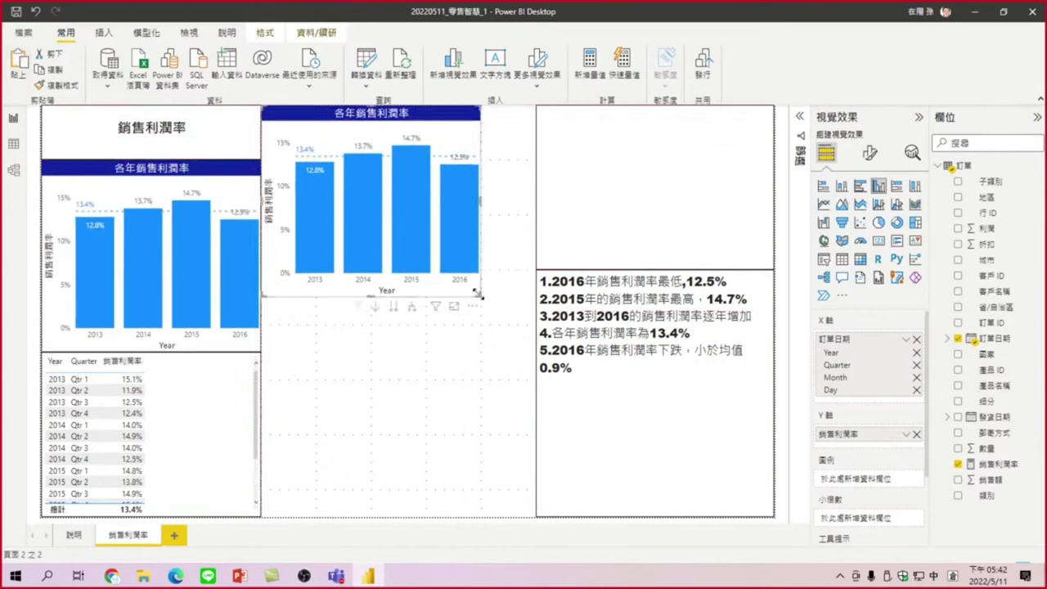
drag(484, 292, 536, 270)
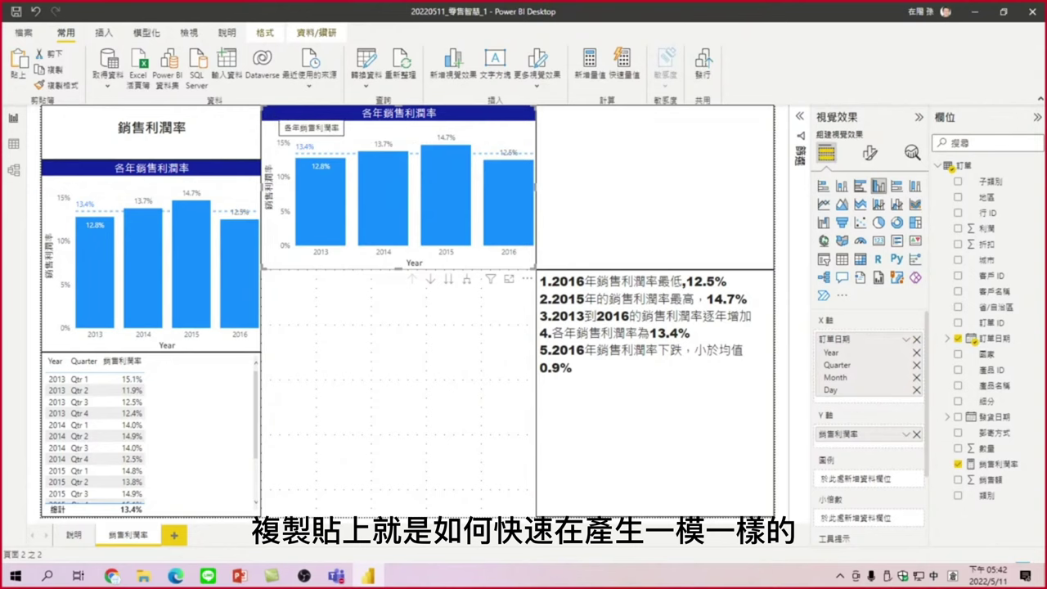
mouse_move(317, 221)
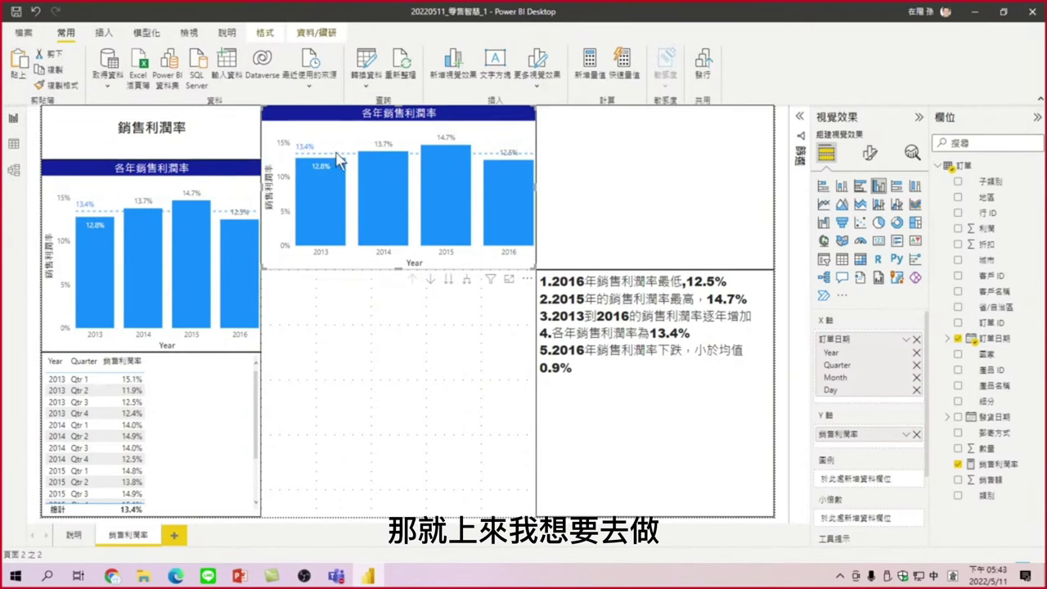
mouse_move(434, 208)
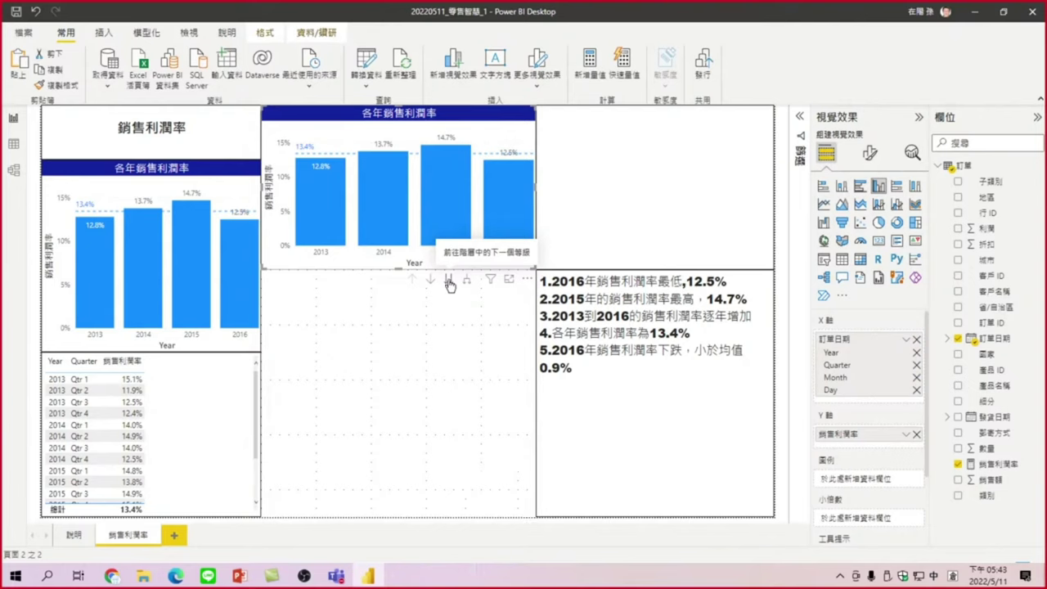
Drill the copied chart down to quarters: Qtr 1–4 at 14.3%, 13.0%, 13.9%, 12.8%.
click(449, 282)
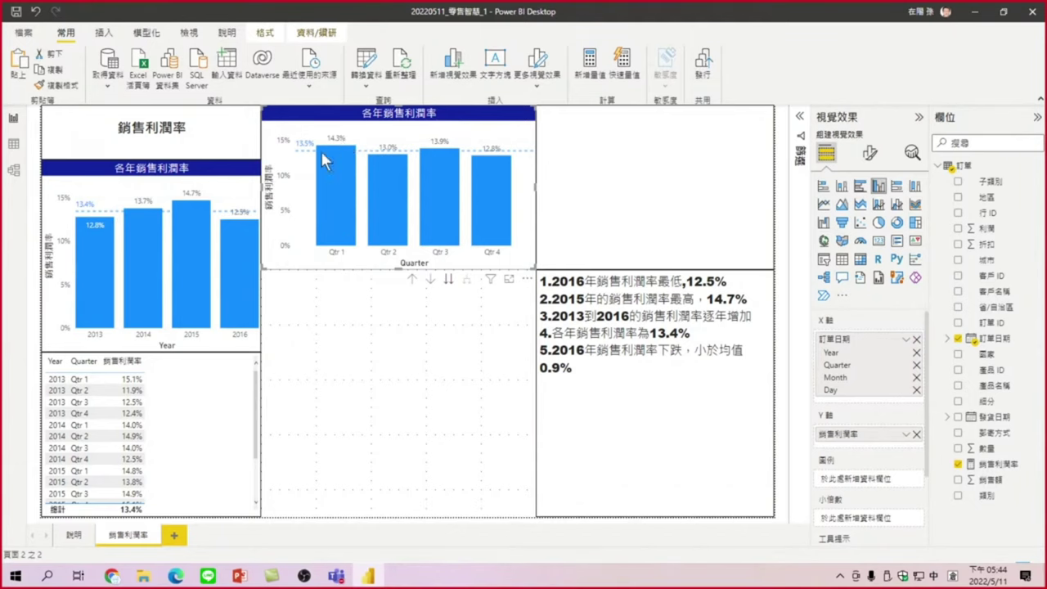
mouse_move(339, 168)
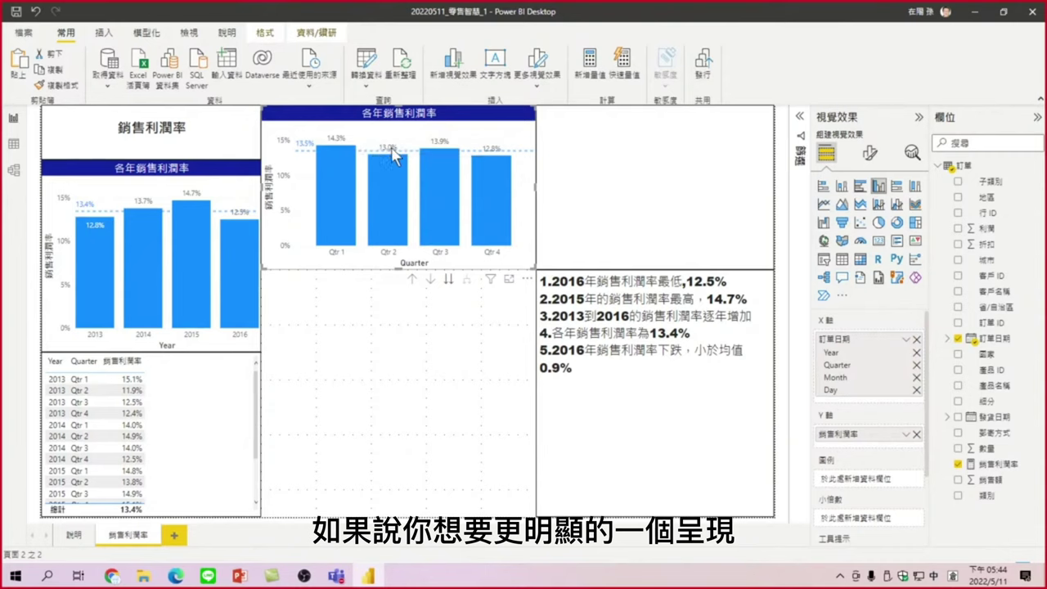
mouse_move(387, 169)
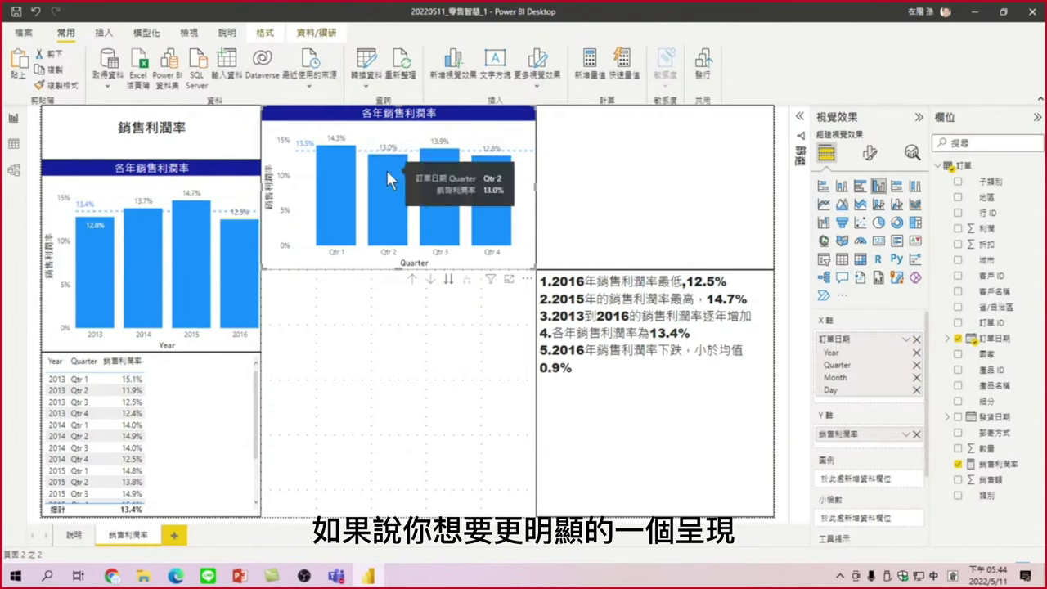
Switch the quarterly chart to a line chart tracing Qtr 1–Qtr 4 against the 13.5% average.
click(825, 206)
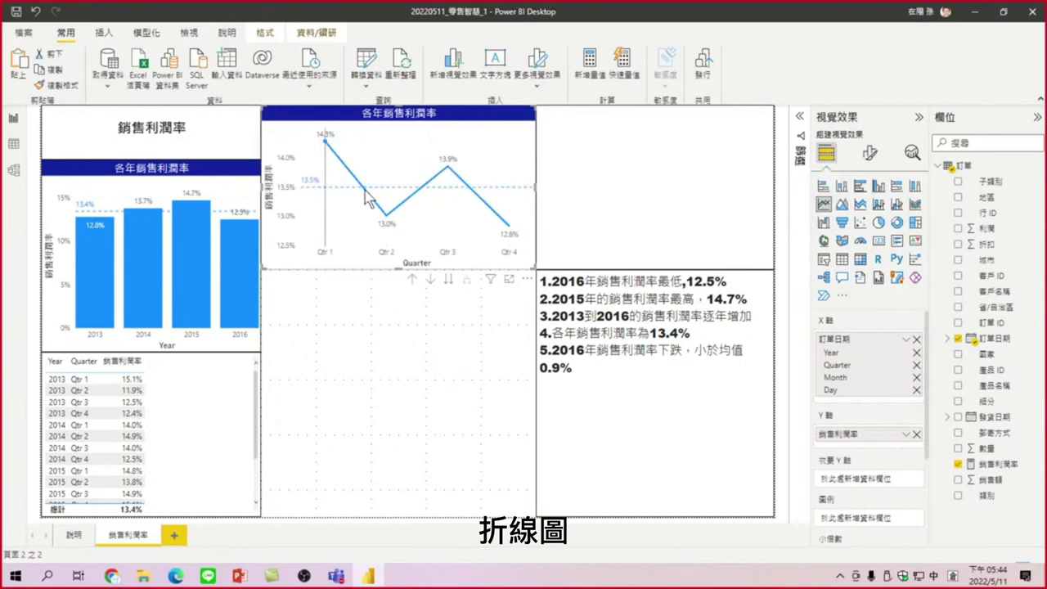
mouse_move(513, 234)
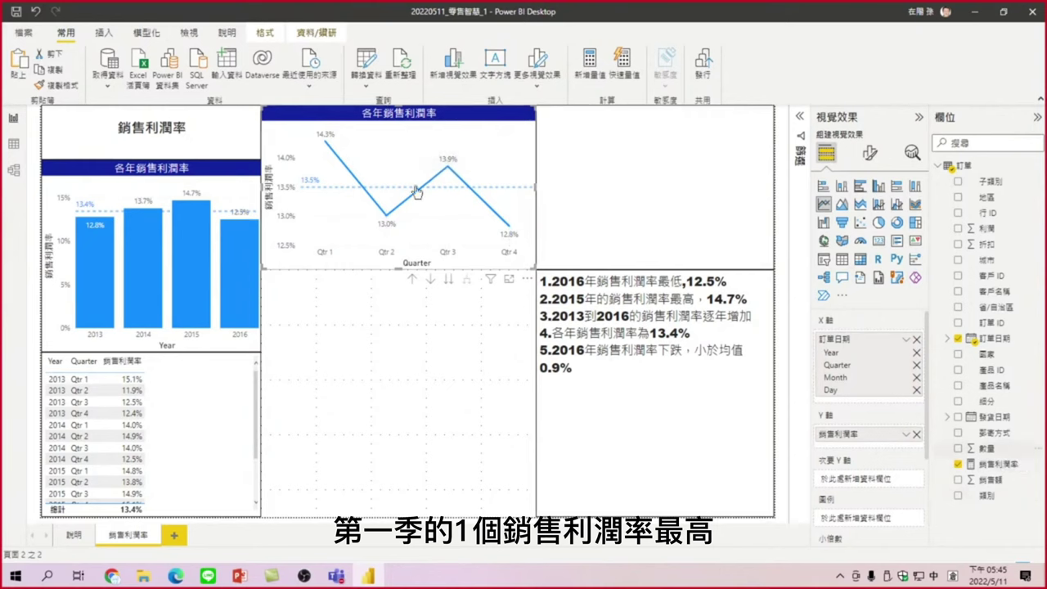
mouse_move(327, 137)
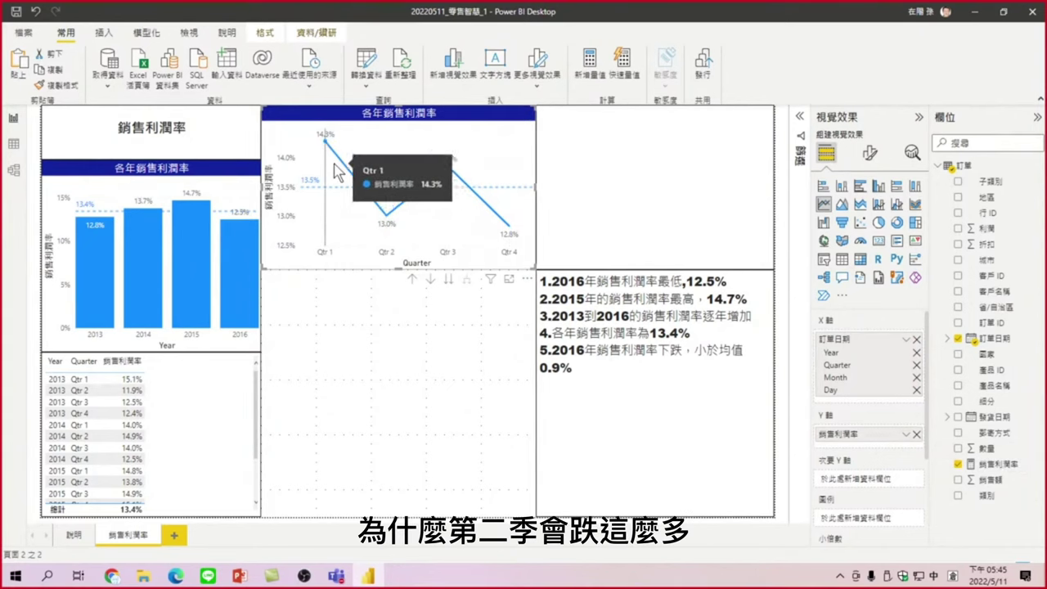
mouse_move(377, 233)
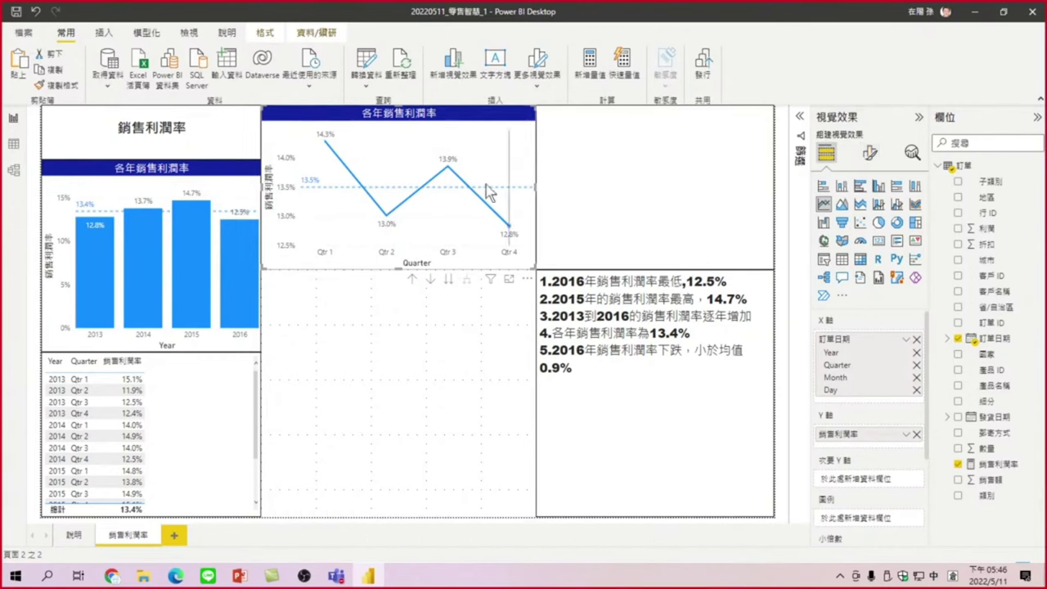
Change the copied chart's title text from 各年銷售利潤率 to 各季銷售利潤率.
click(869, 155)
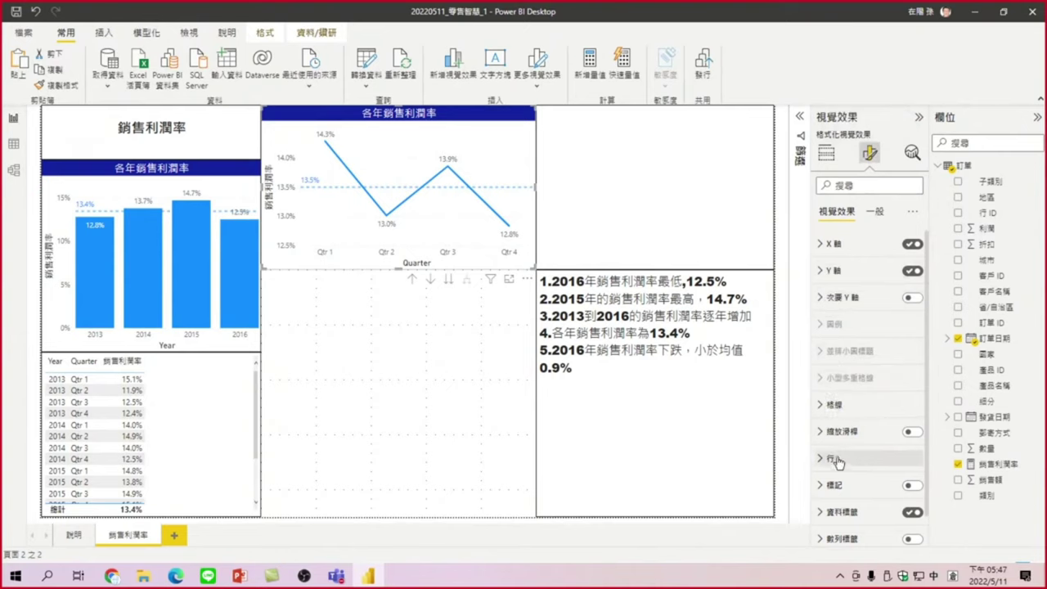
click(877, 213)
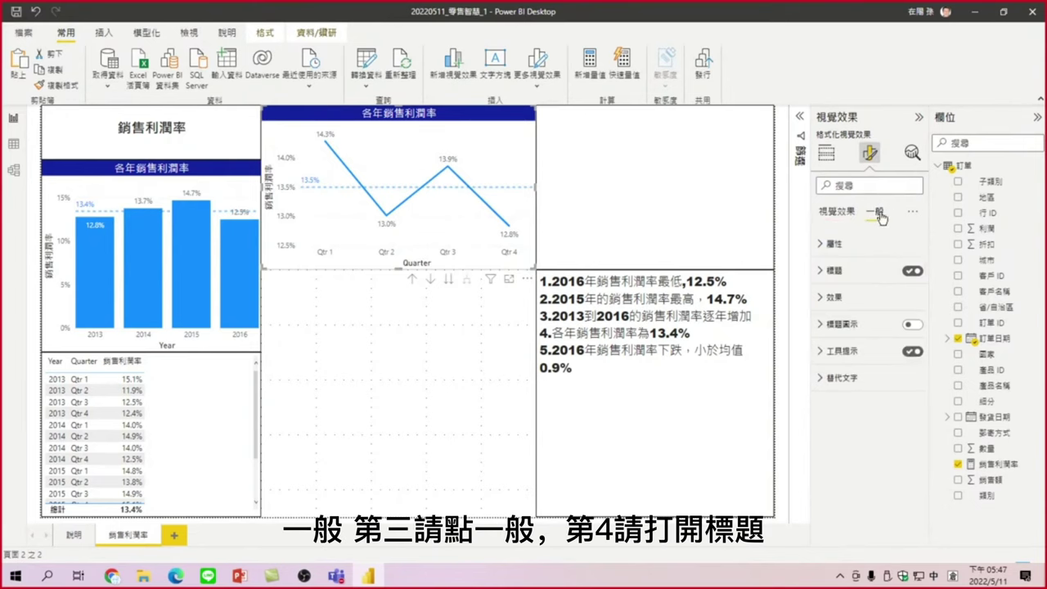
click(824, 273)
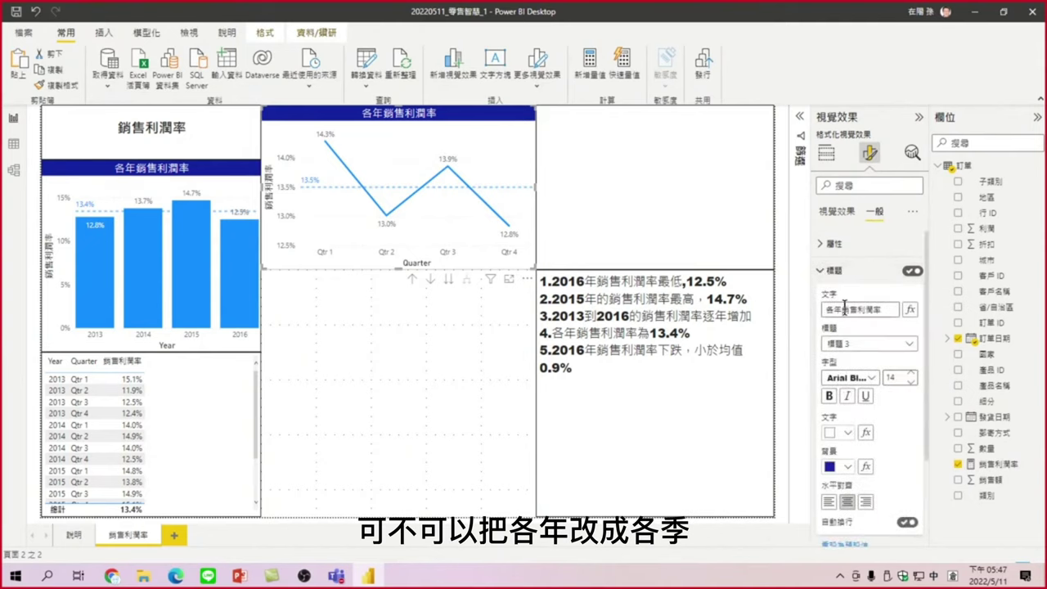
click(842, 309)
key(BackSpace)
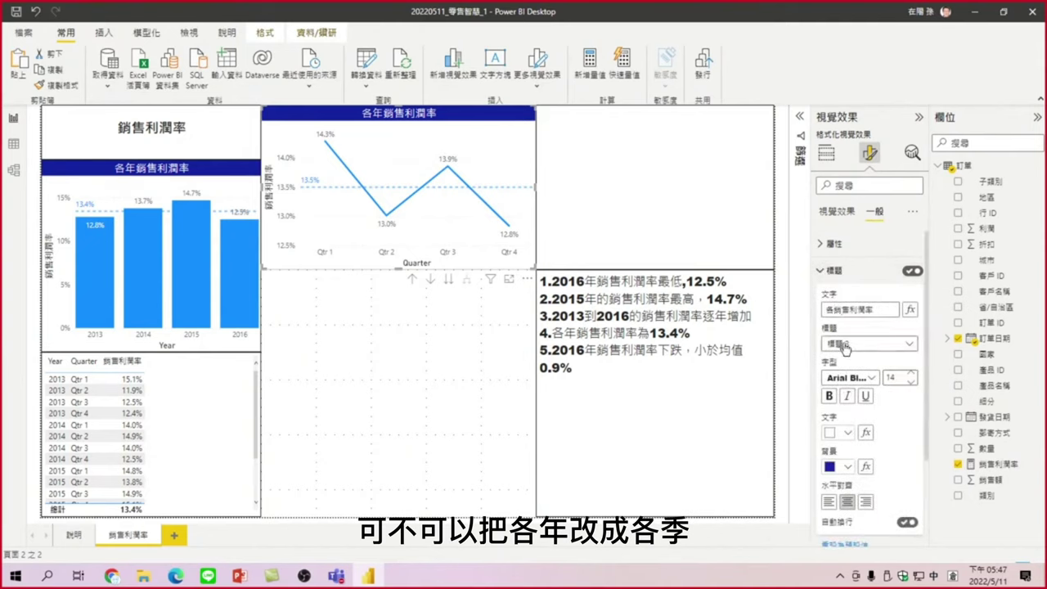
key(ctrl+shift)
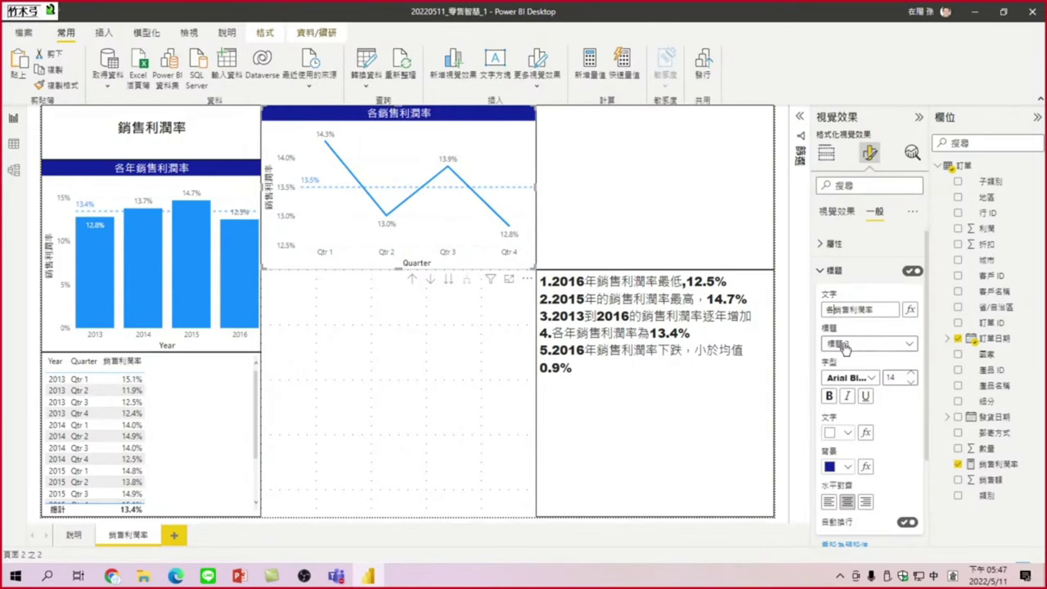
text(季)
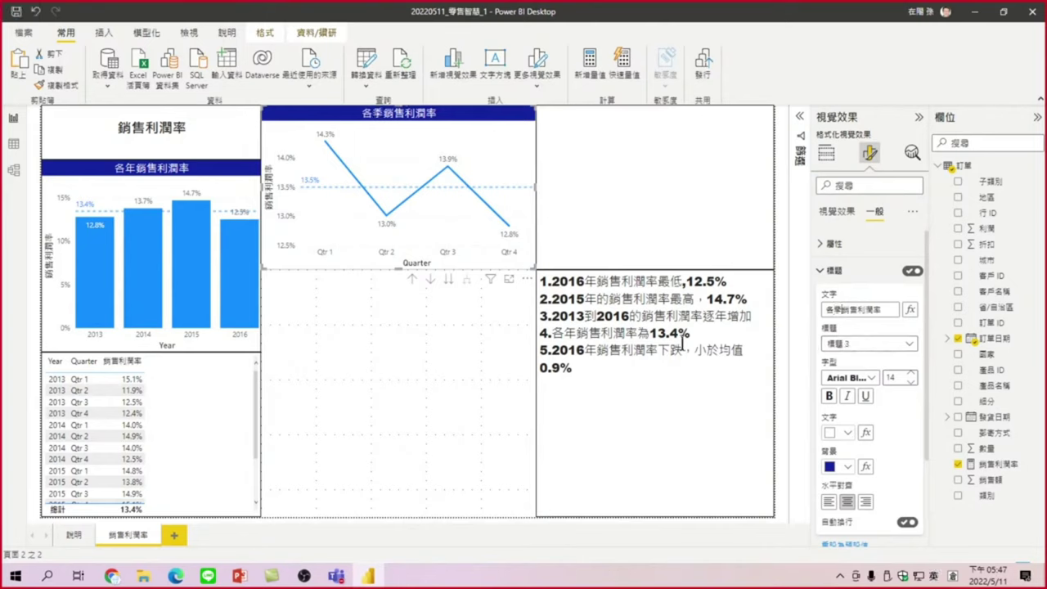
click(428, 301)
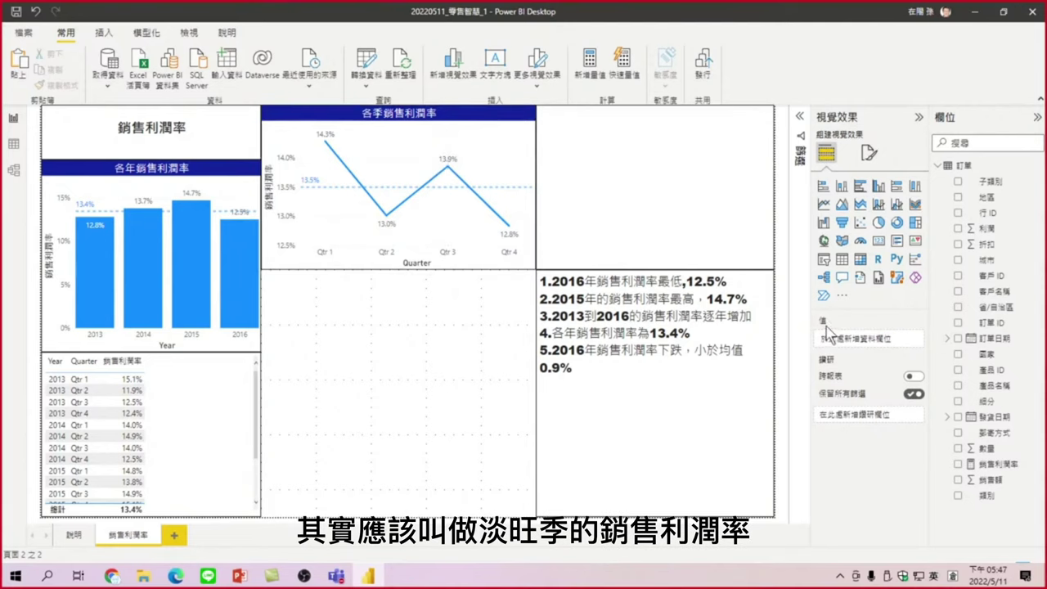
Edit the quarterly line chart's title text to 淡旺季銷售利潤率.
click(377, 135)
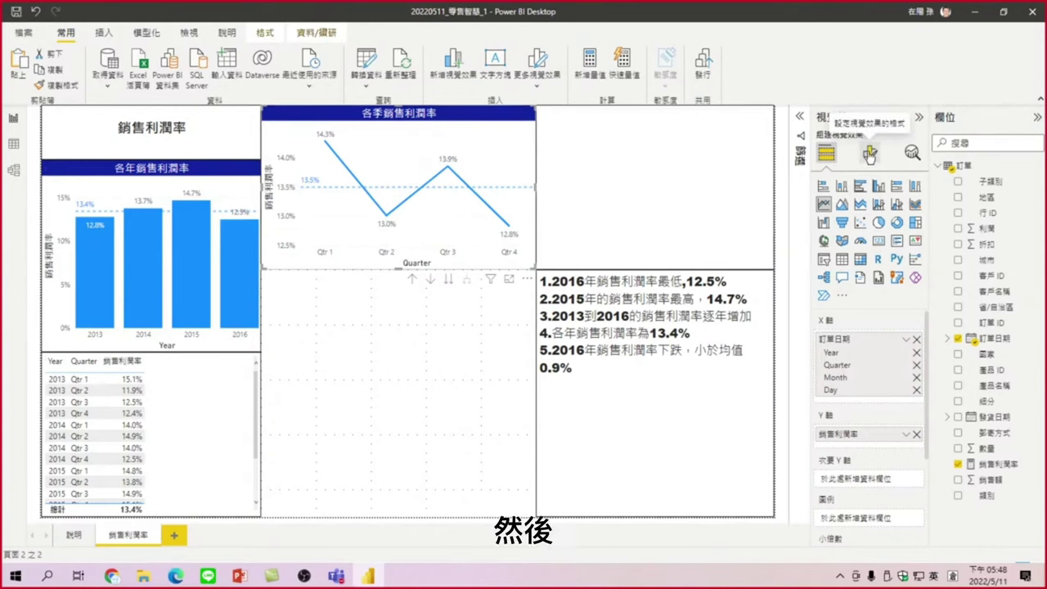
click(873, 155)
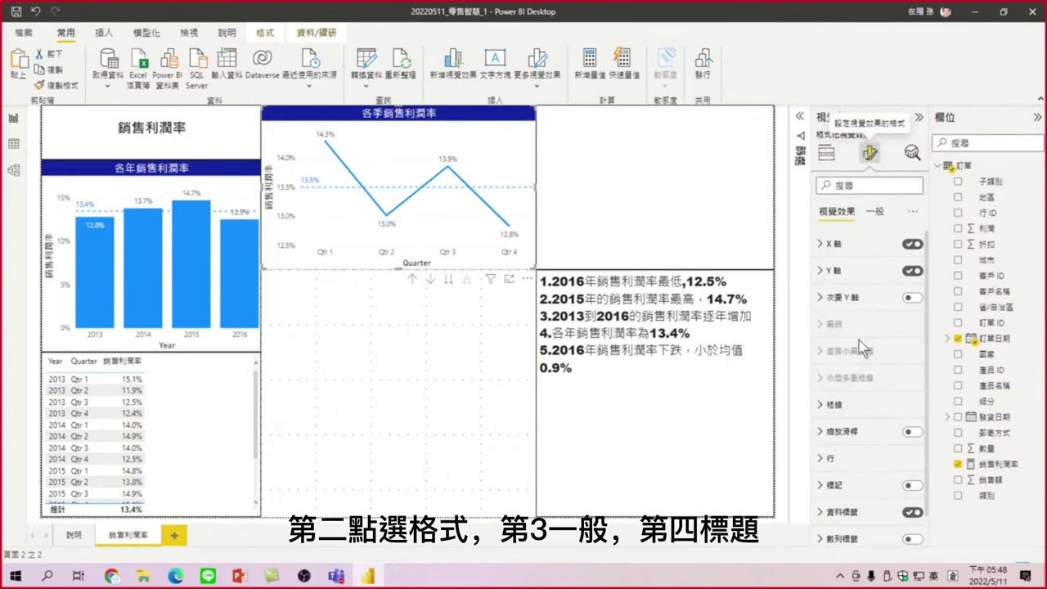
click(878, 214)
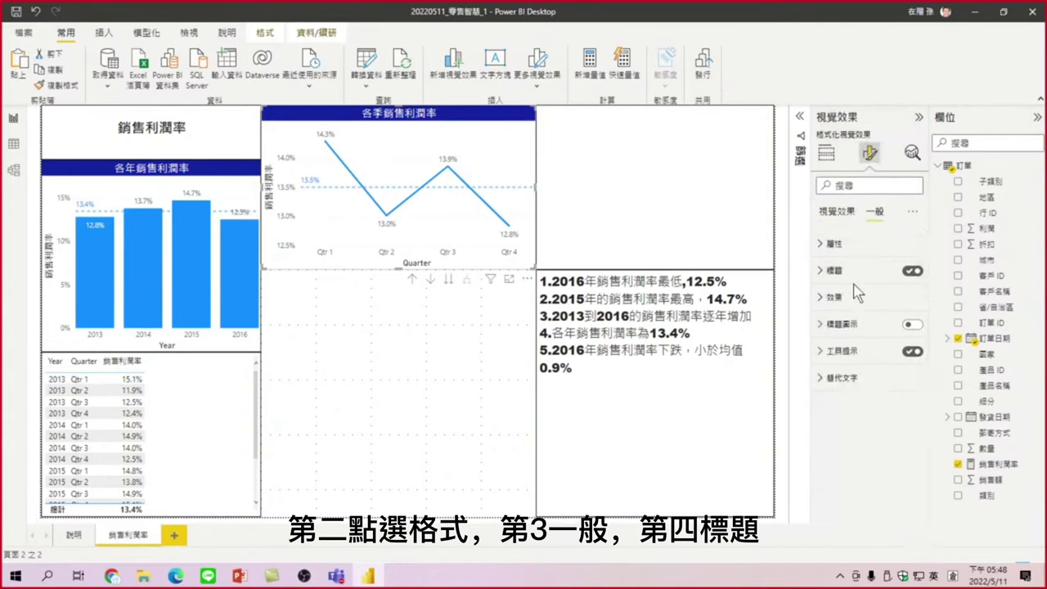
click(825, 272)
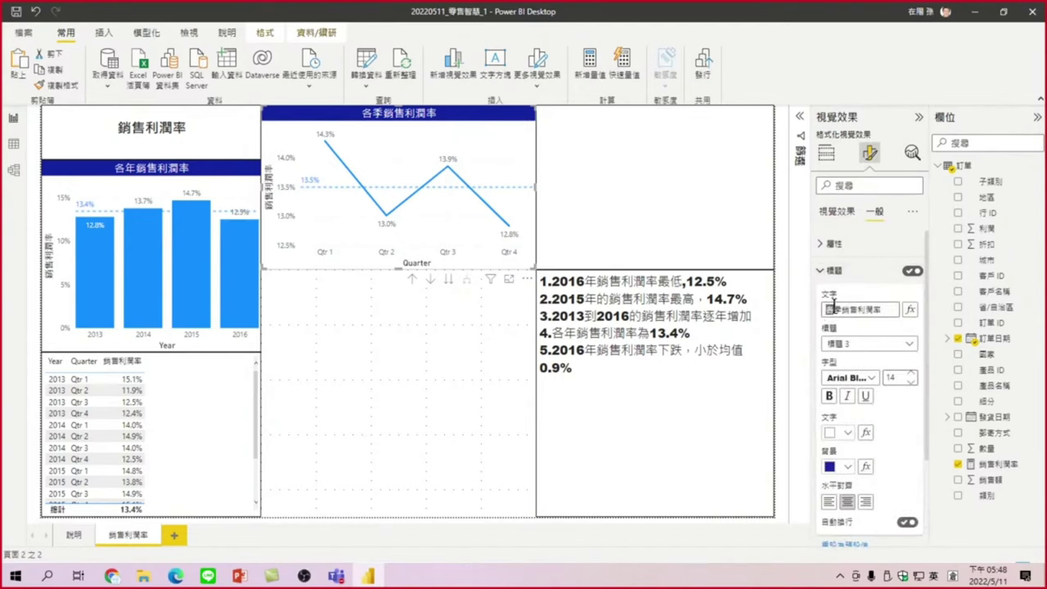
key(BackSpace)
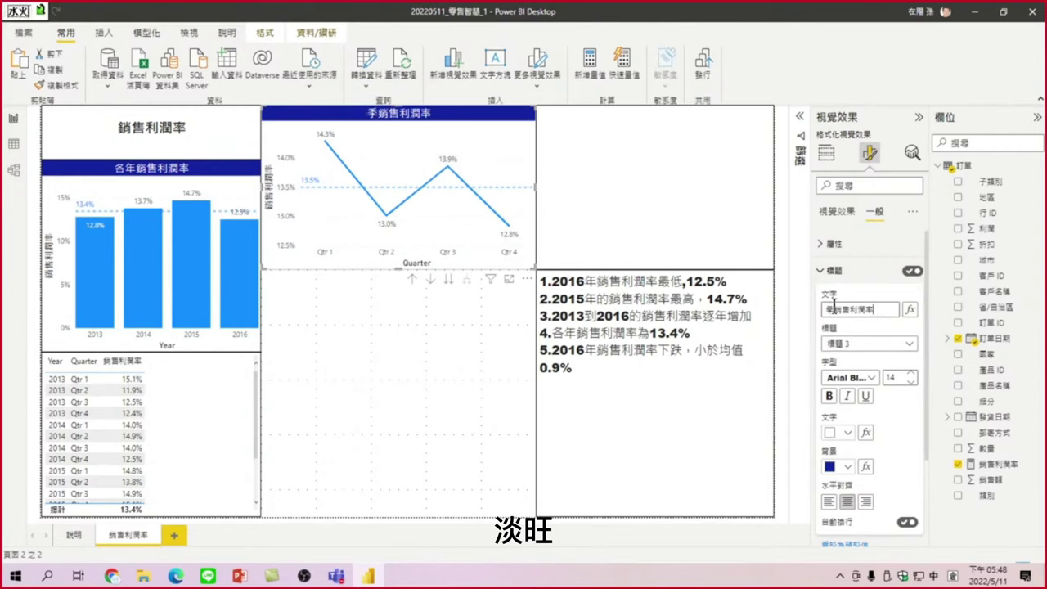
text(淌)
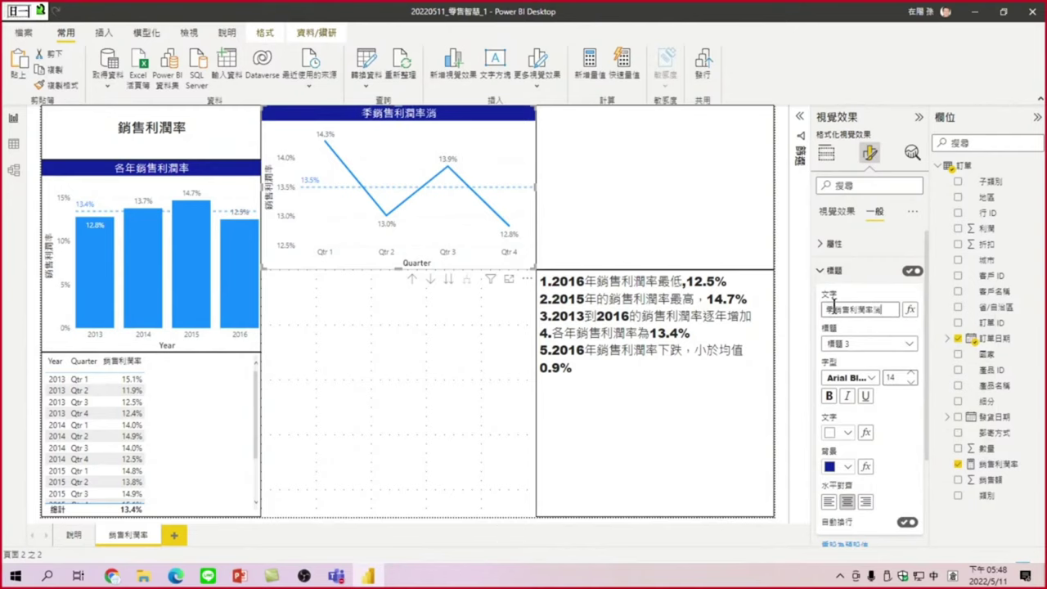
key(BackSpace)
text(消旺)
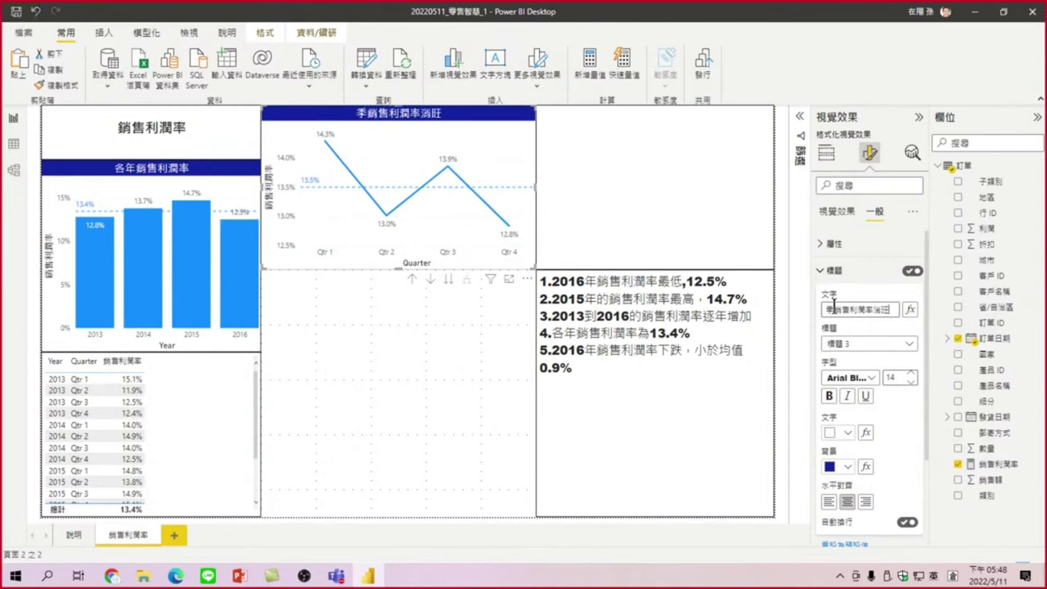
key(BackSpace)
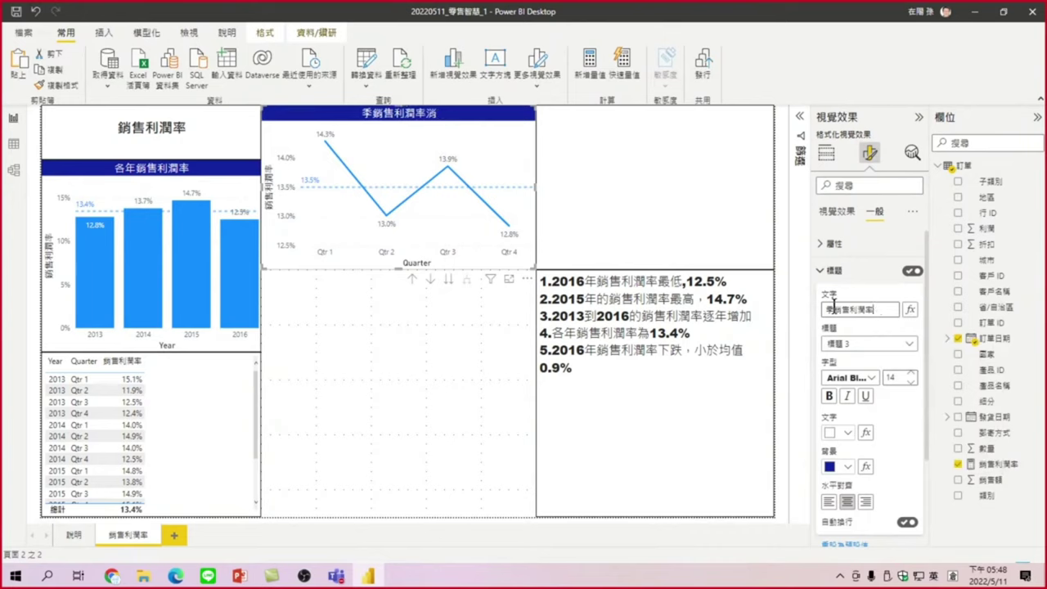
key(BackSpace)
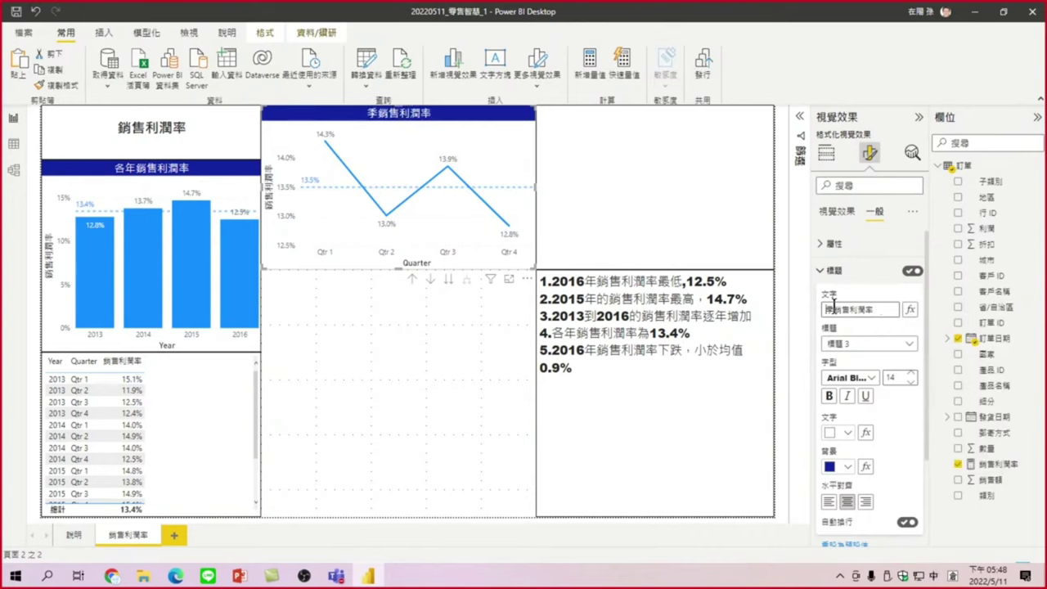
text(淡)
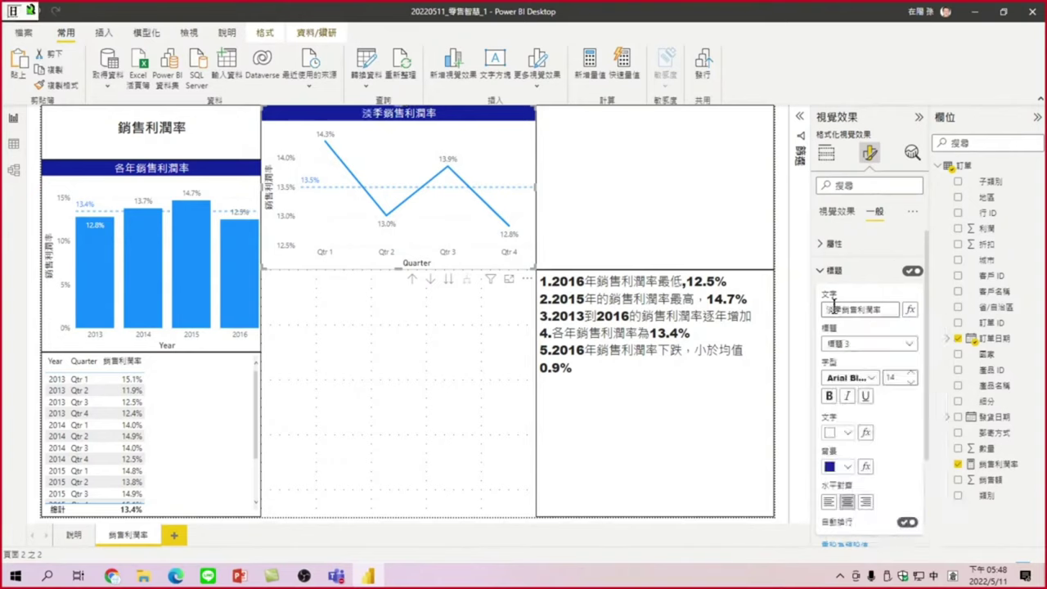
text(旺)
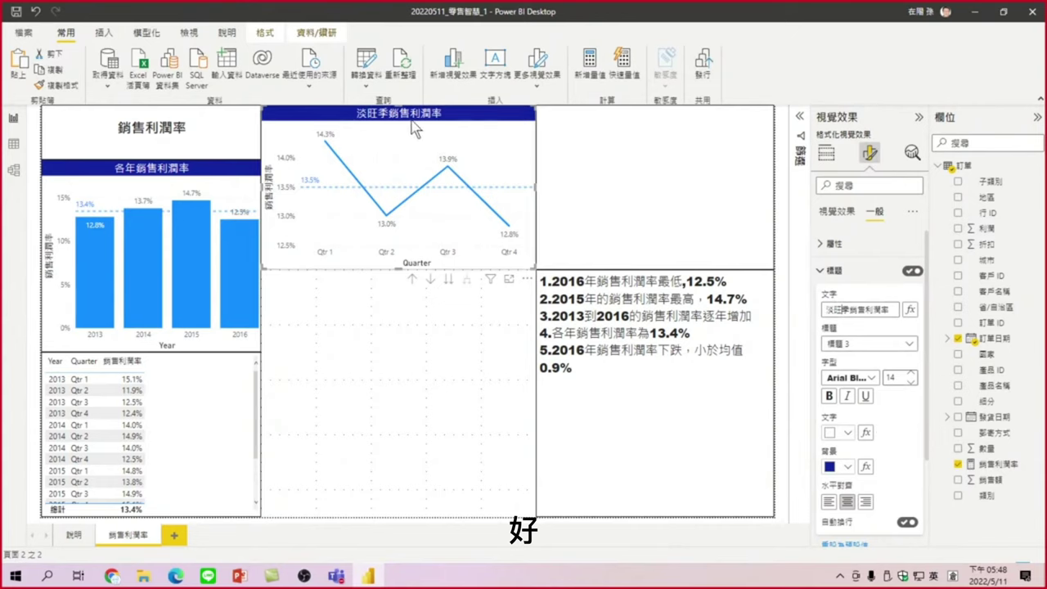
Deselect, then reselect the 淡旺季銷售利潤率 line chart so it is ready to copy.
click(400, 317)
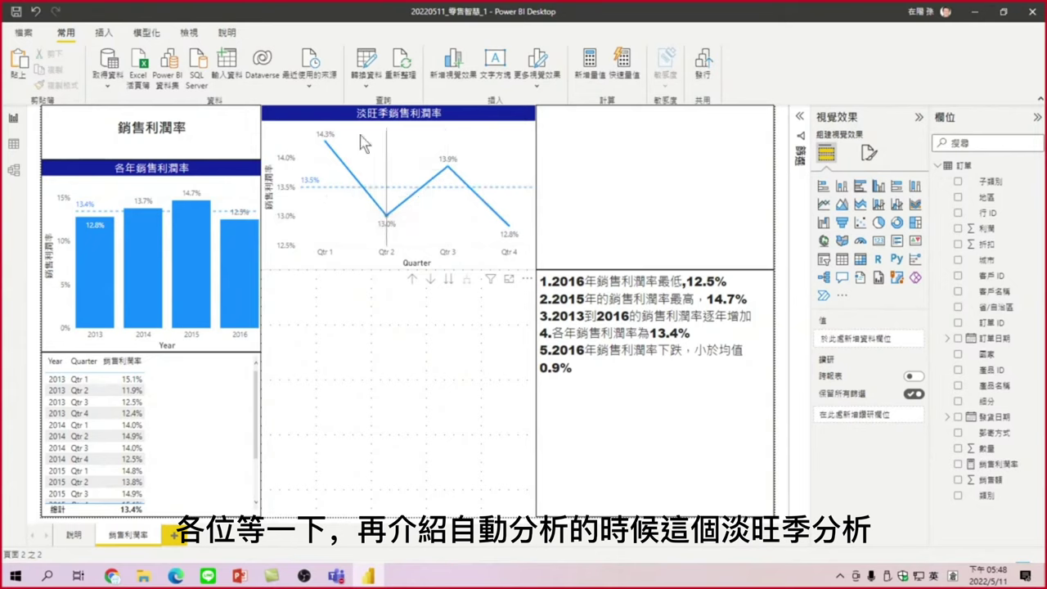
mouse_move(361, 135)
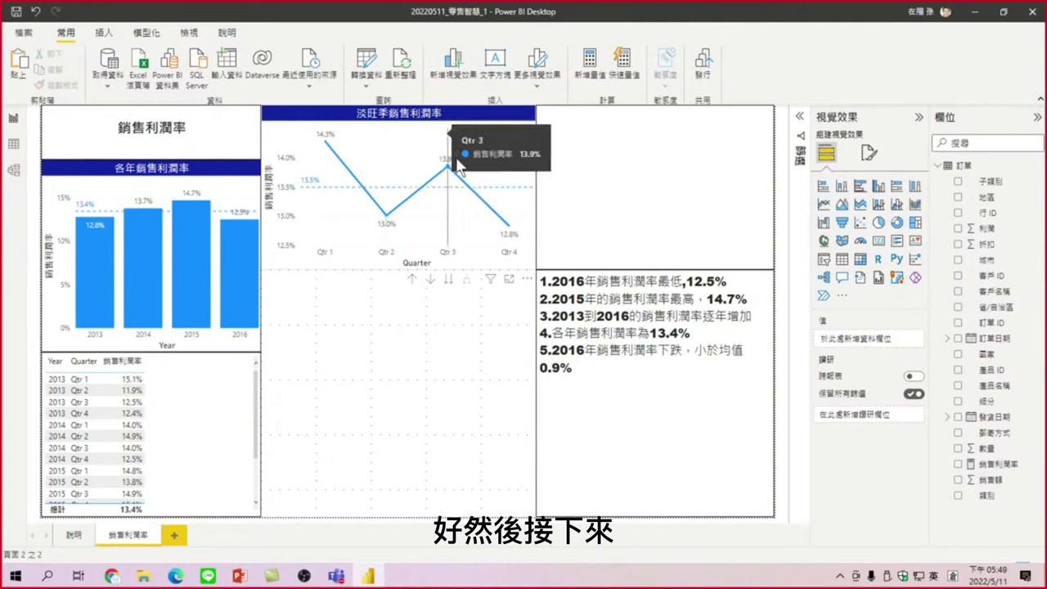
click(396, 118)
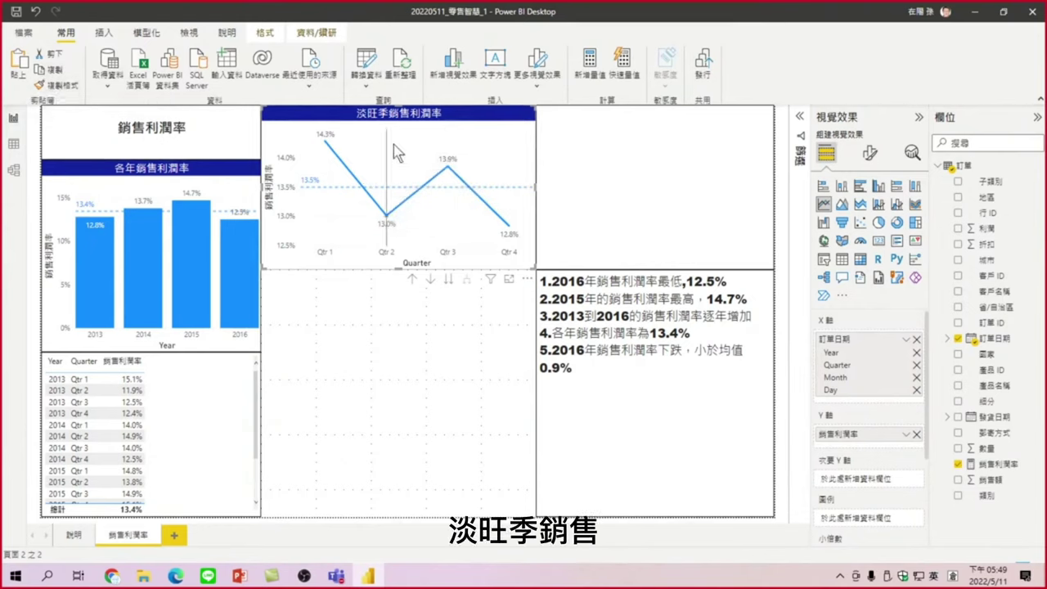
mouse_move(403, 144)
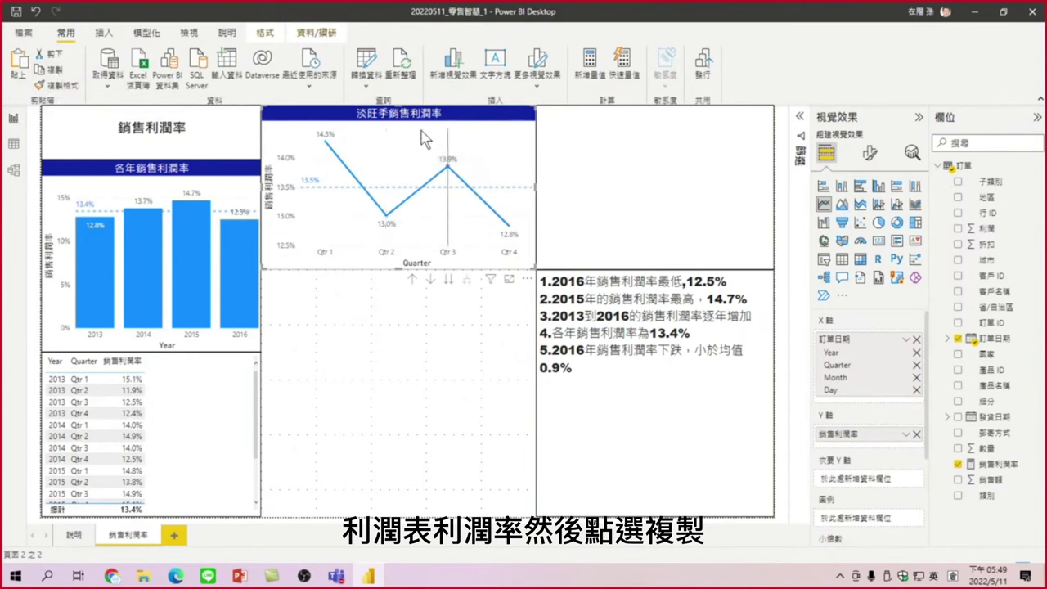
Paste a copy of the 淡旺季銷售利潤率 chart beneath the original and shorten both charts.
click(54, 70)
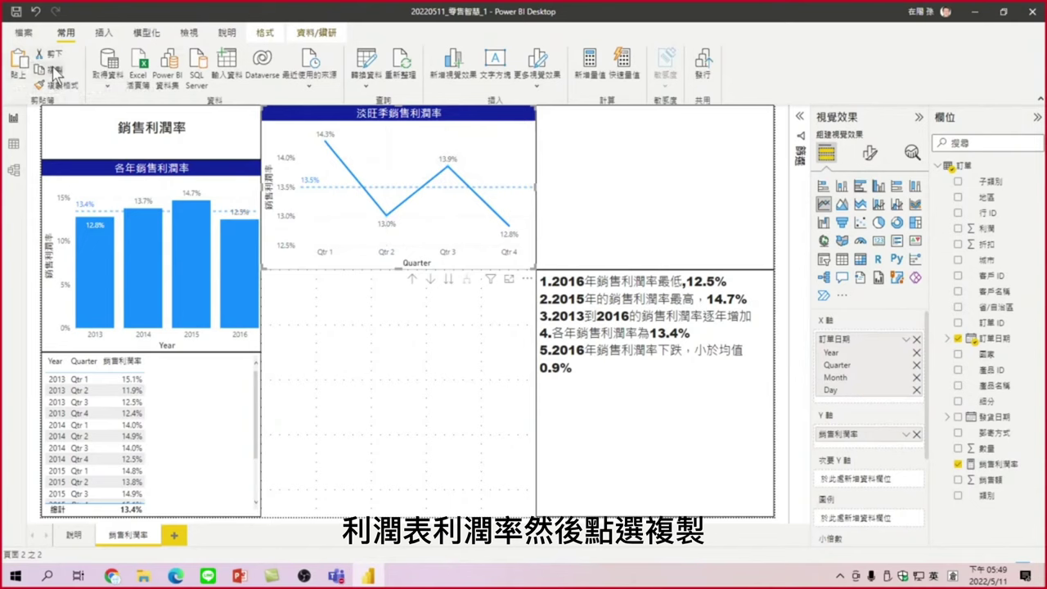
click(18, 61)
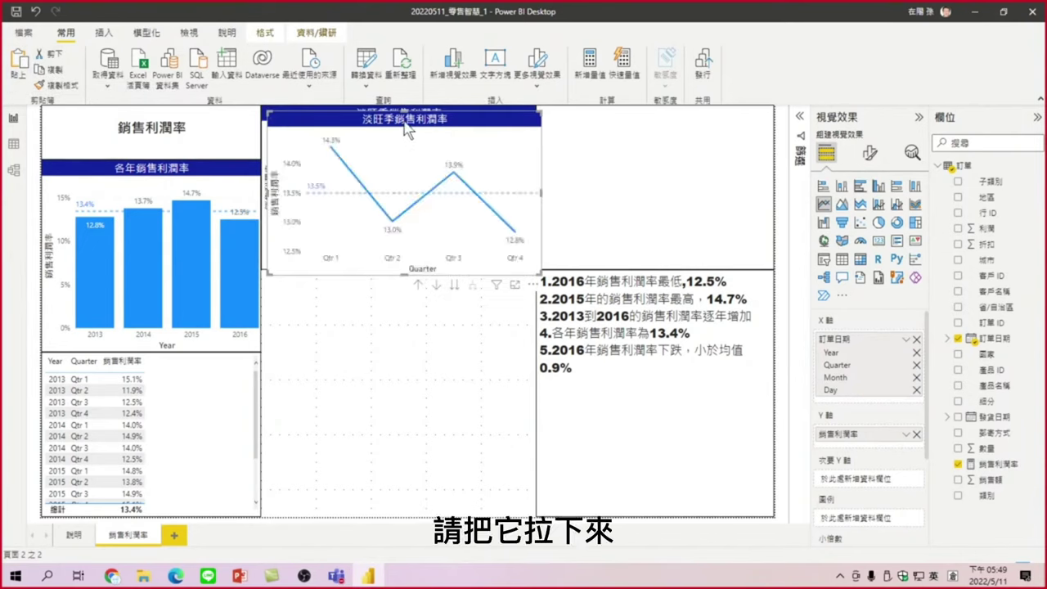
drag(404, 120, 398, 288)
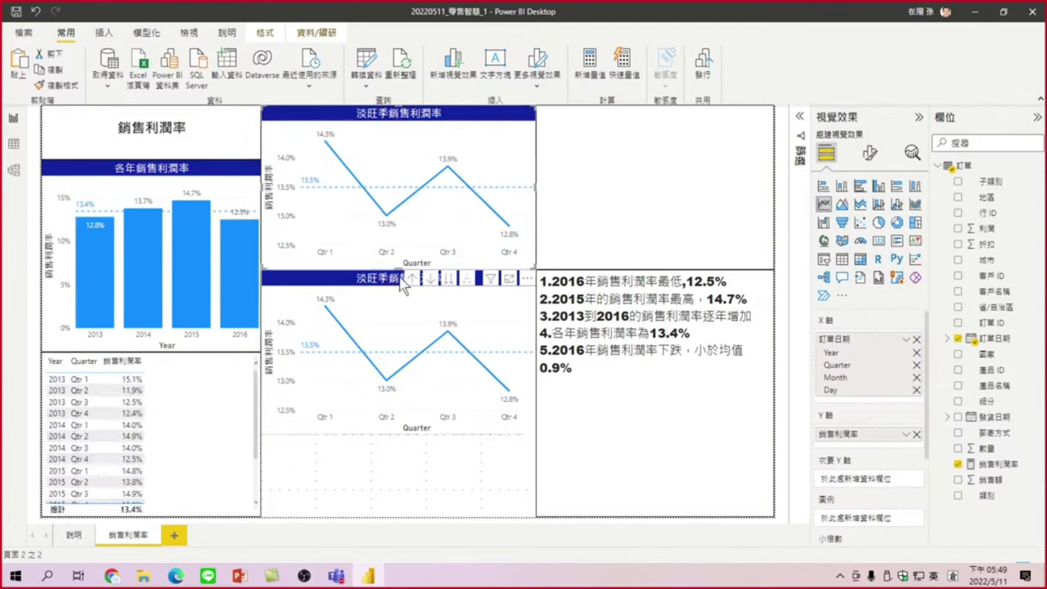
drag(400, 263, 401, 224)
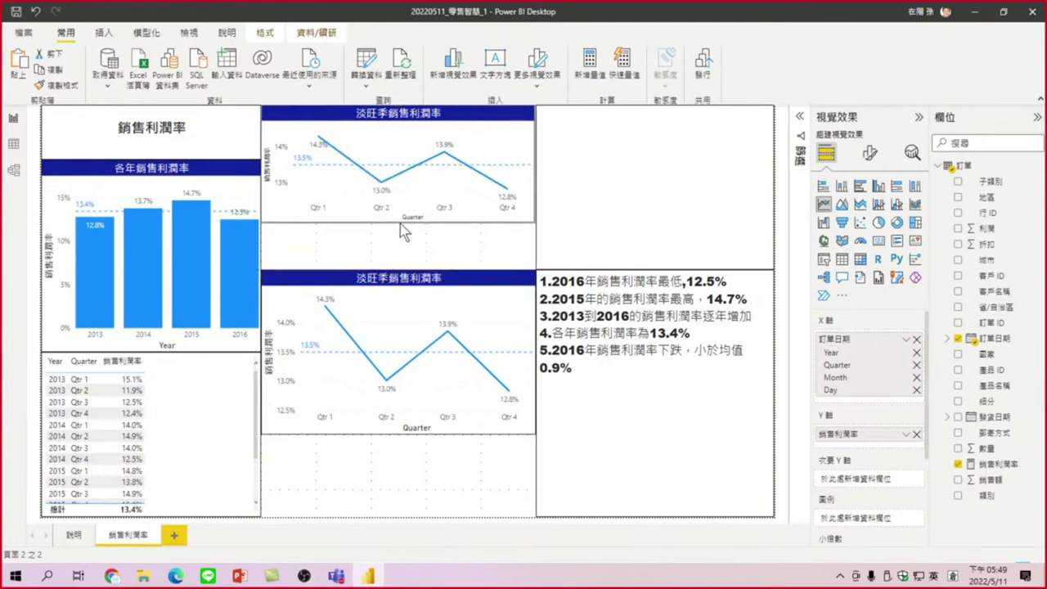
click(389, 288)
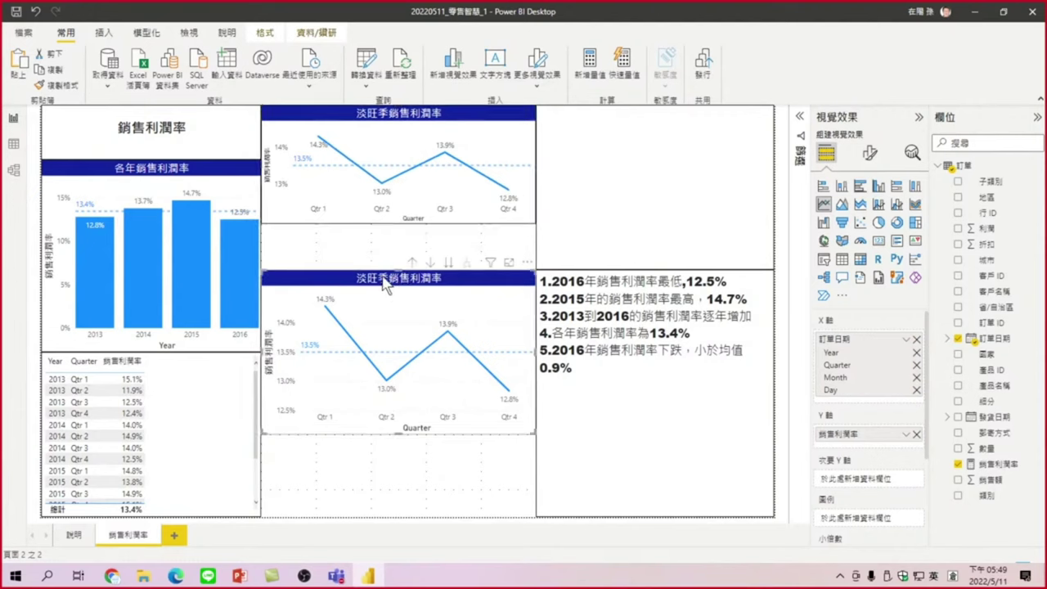
drag(385, 281, 381, 237)
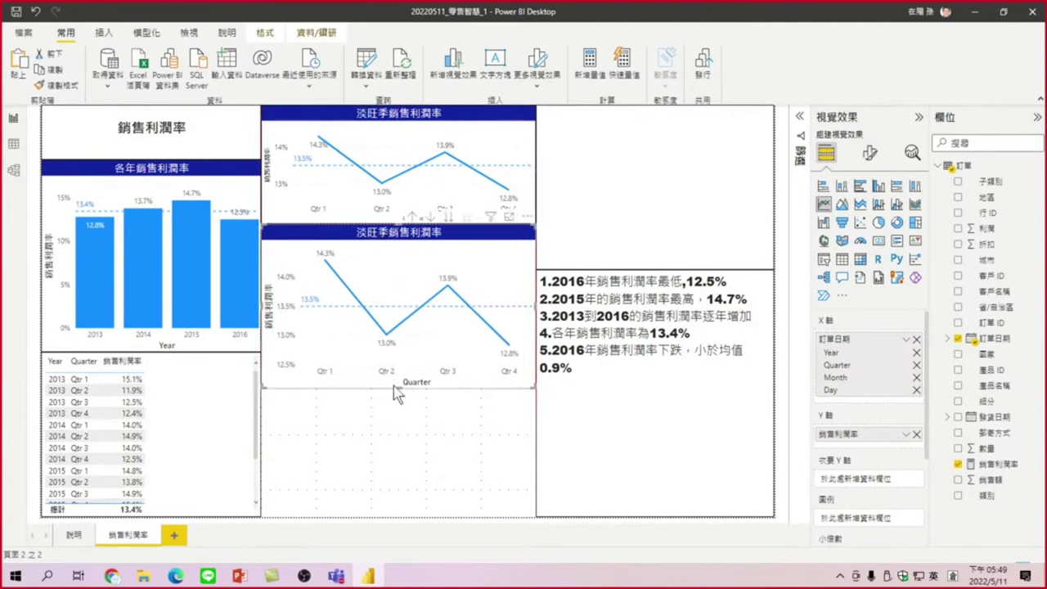
drag(398, 388, 401, 360)
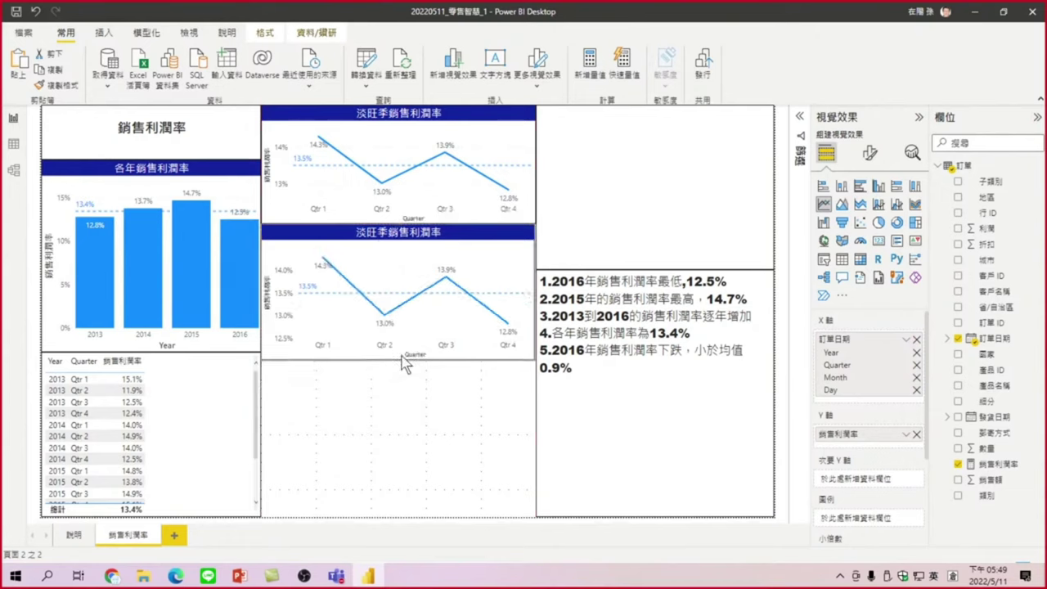
Drill the lower chart from quarters down to months, showing January through December.
click(402, 362)
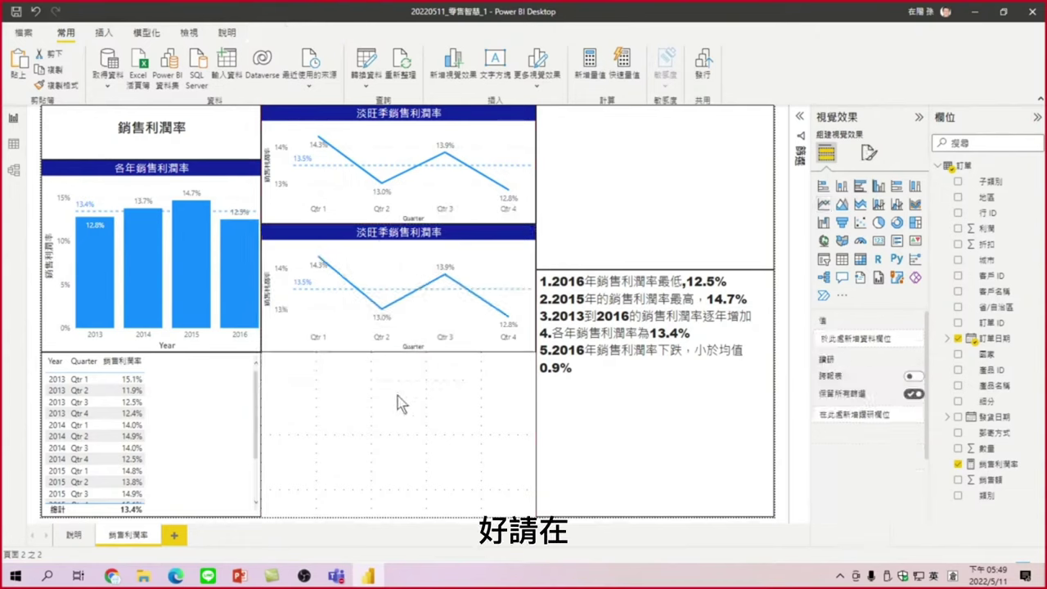
click(368, 263)
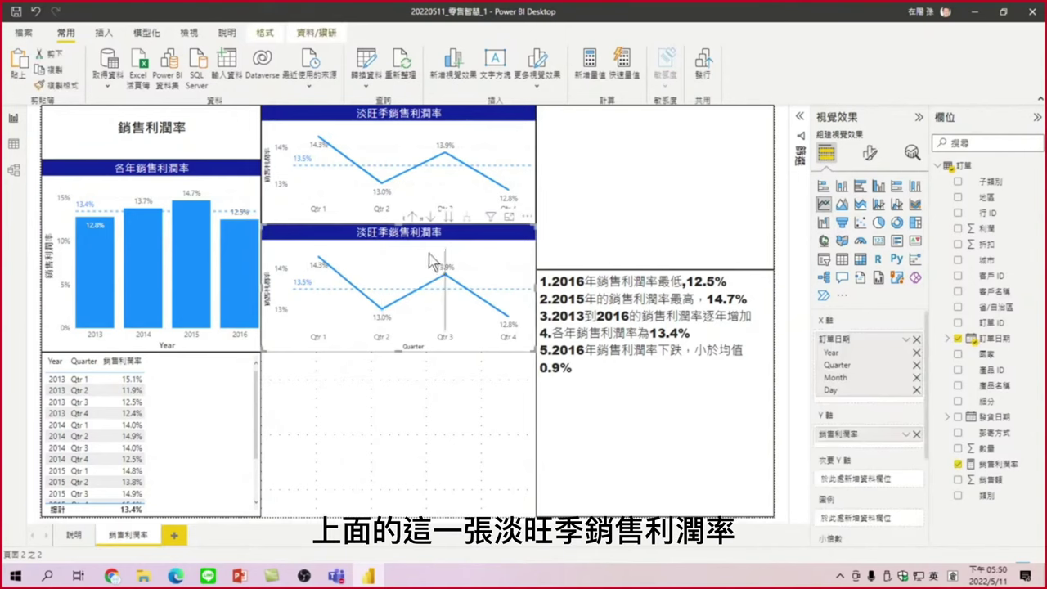
mouse_move(431, 306)
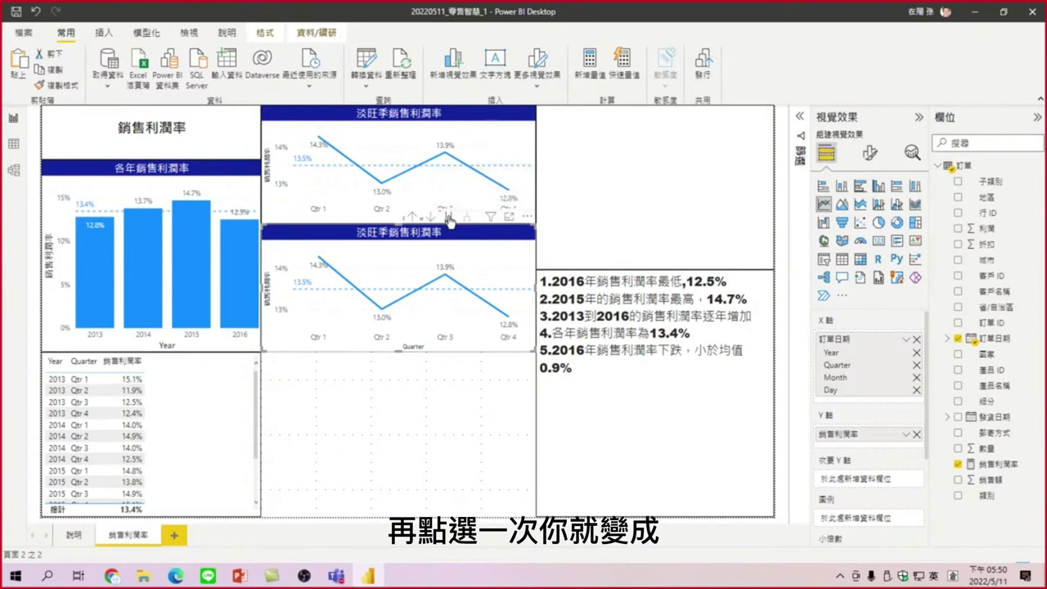
click(450, 218)
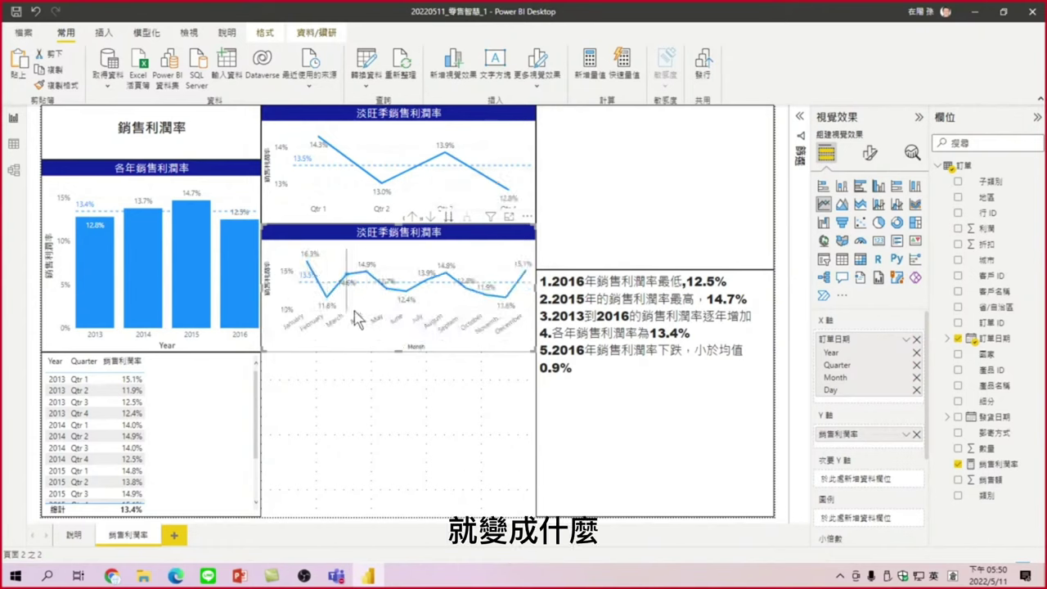
mouse_move(349, 278)
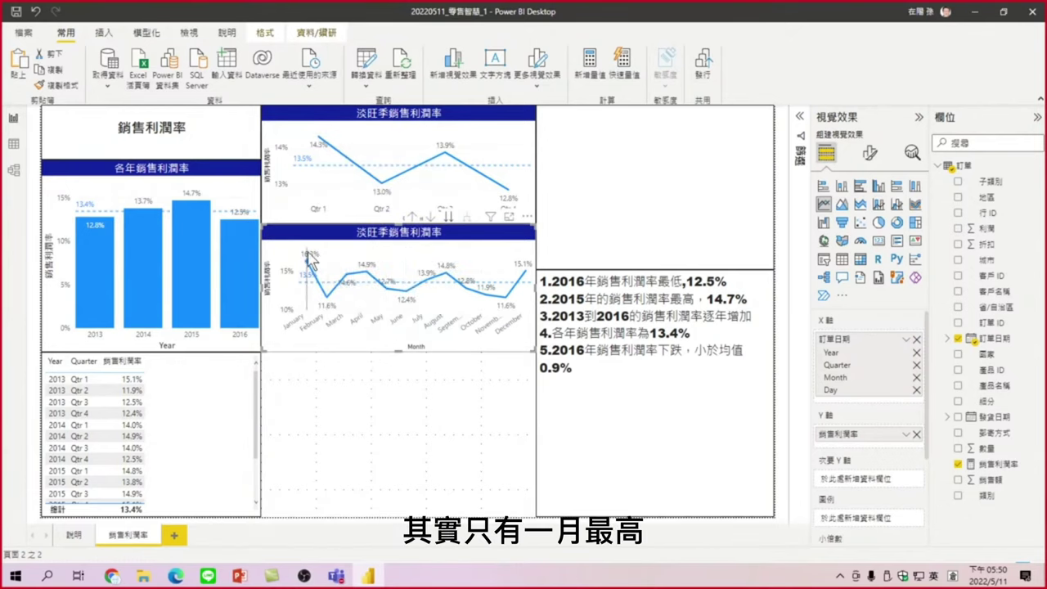
mouse_move(309, 256)
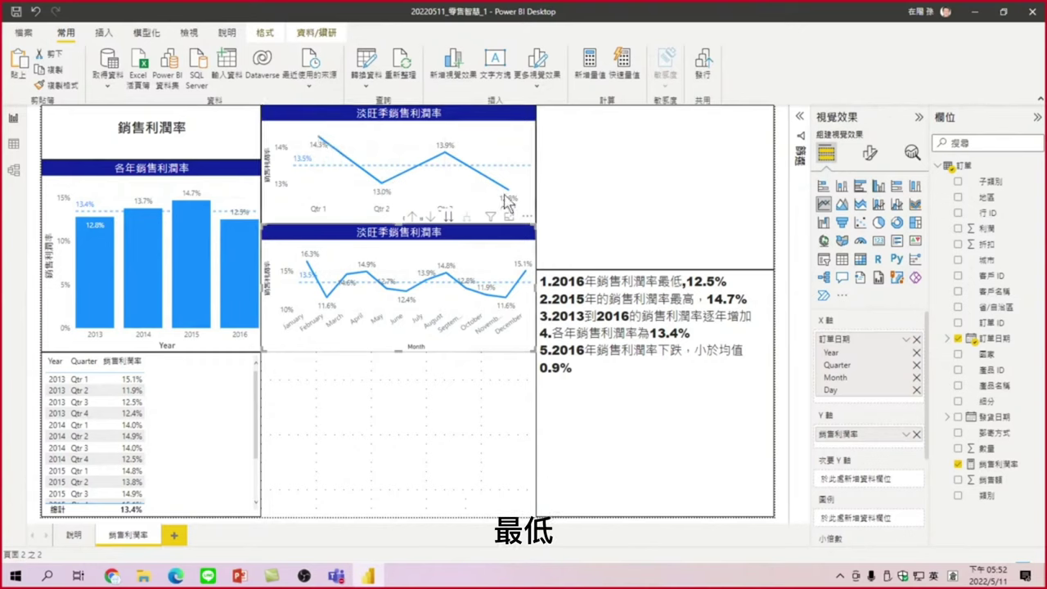
mouse_move(507, 202)
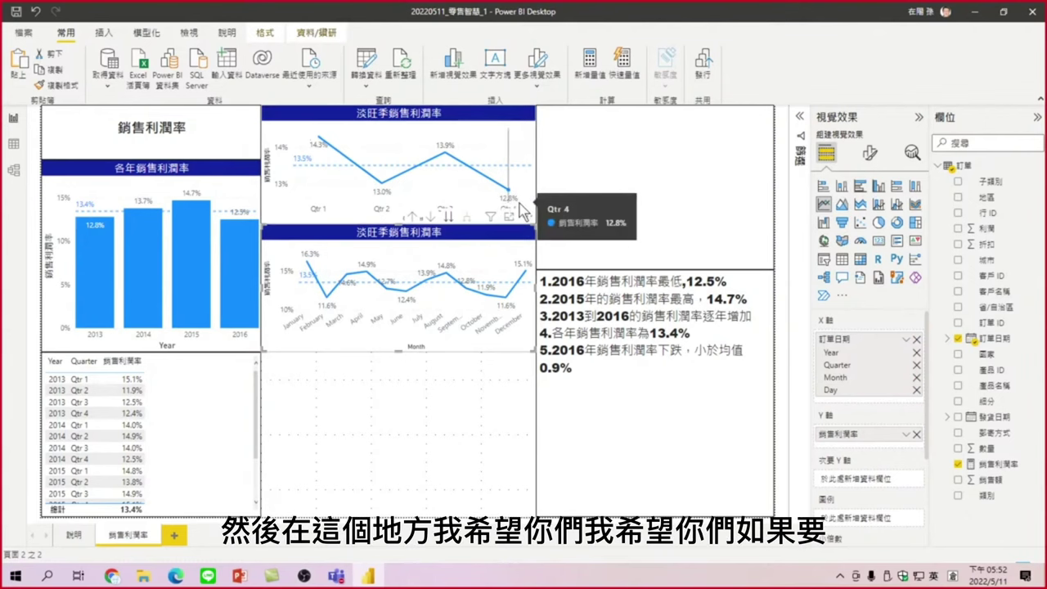
mouse_move(385, 196)
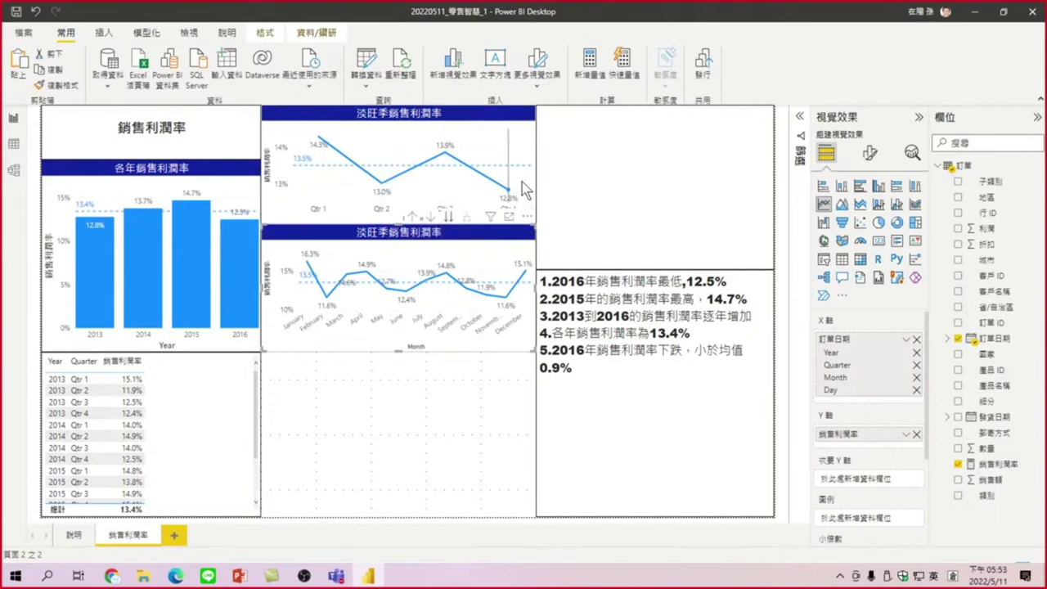
mouse_move(518, 205)
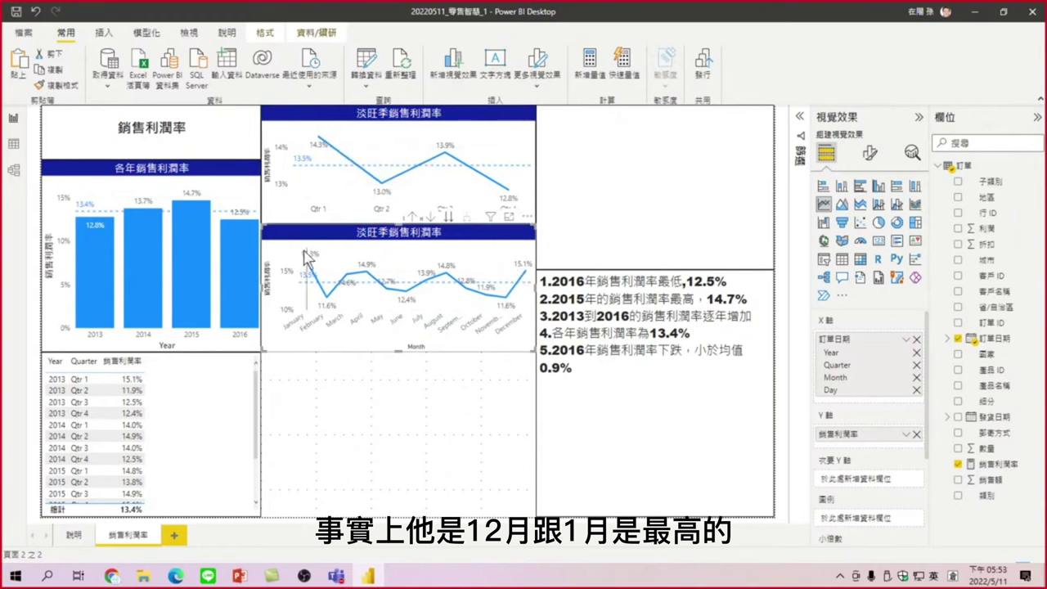
mouse_move(303, 253)
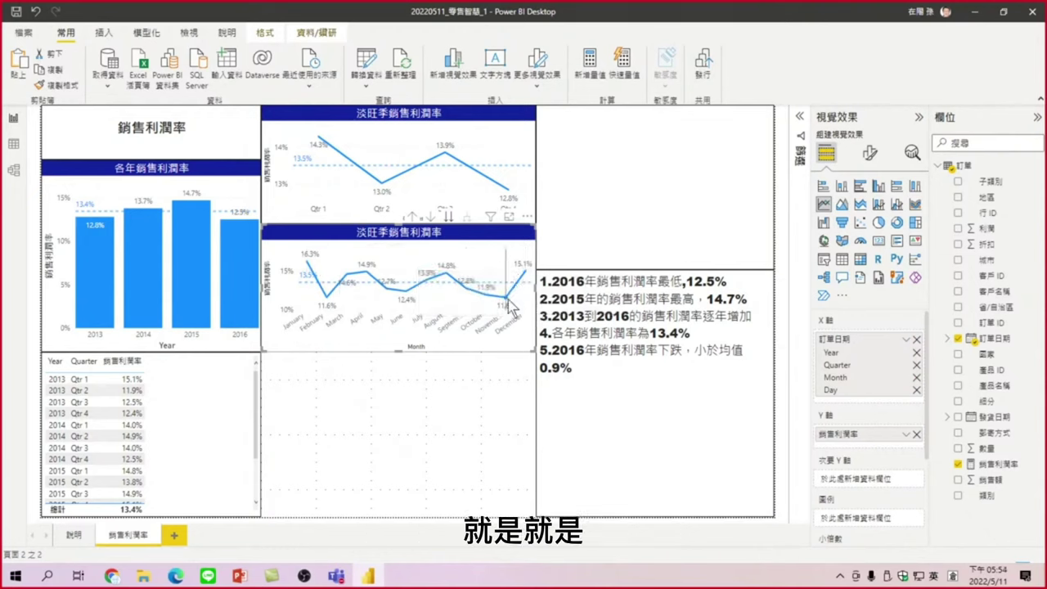
mouse_move(509, 305)
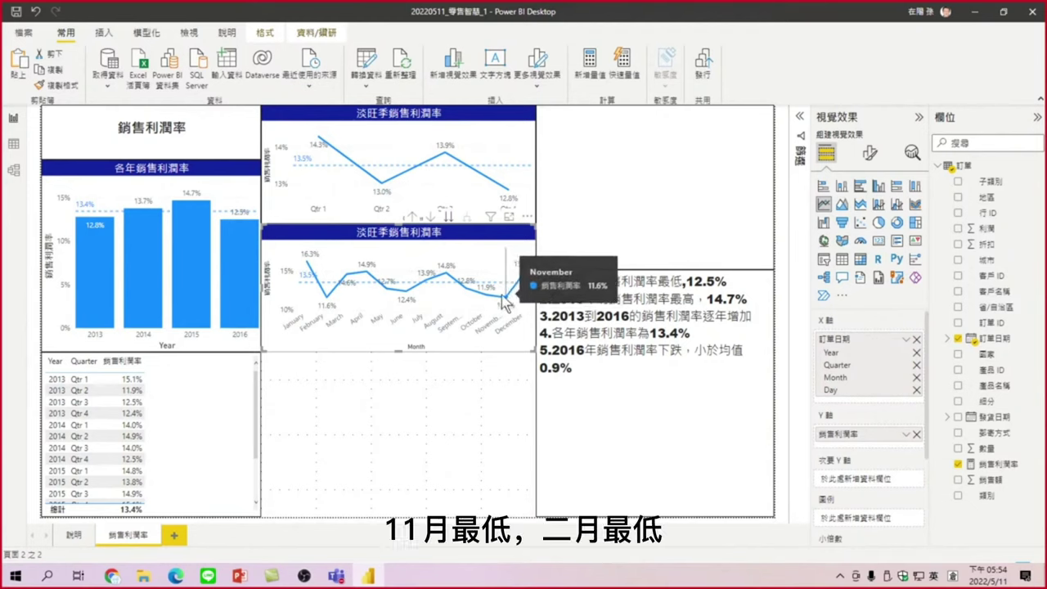
mouse_move(331, 302)
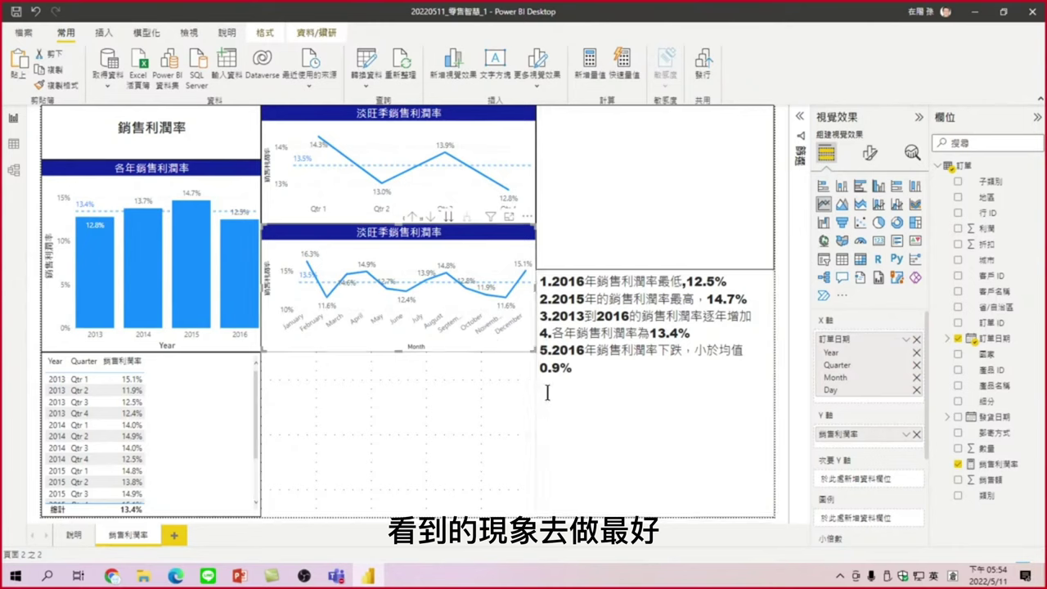
click(565, 362)
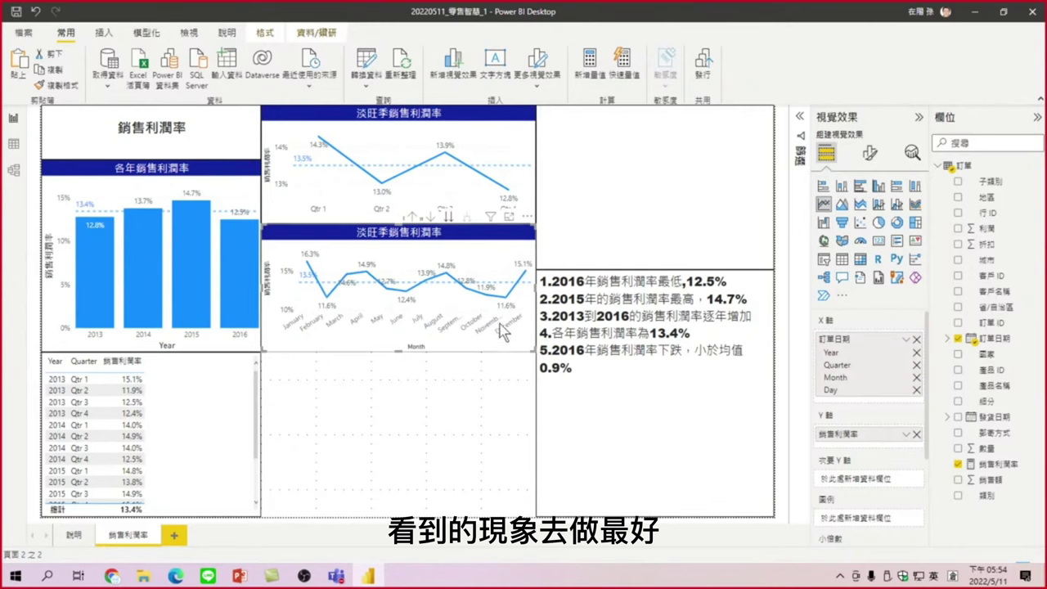
click(540, 284)
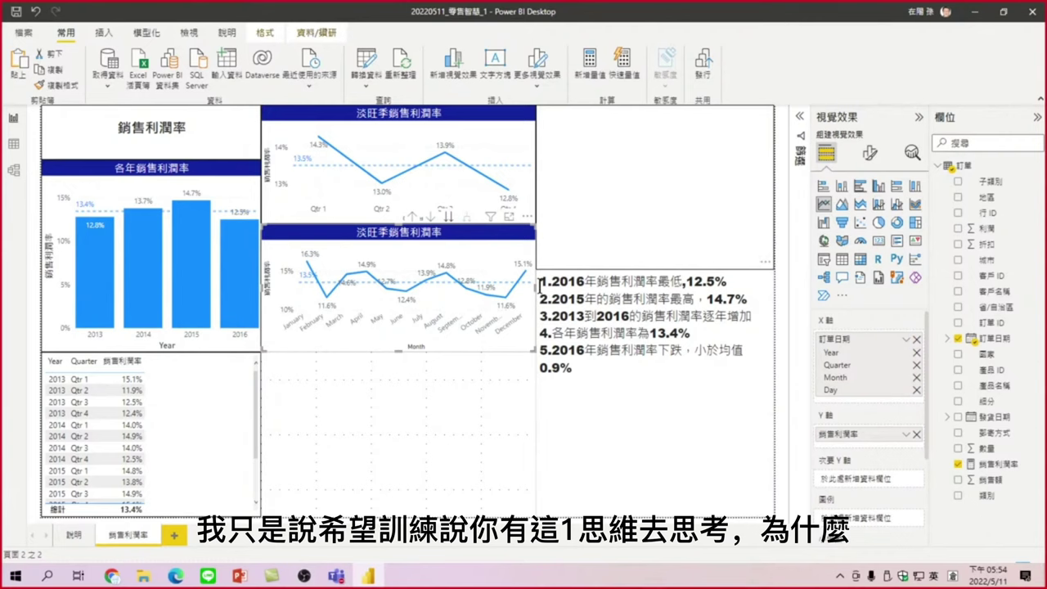
click(414, 433)
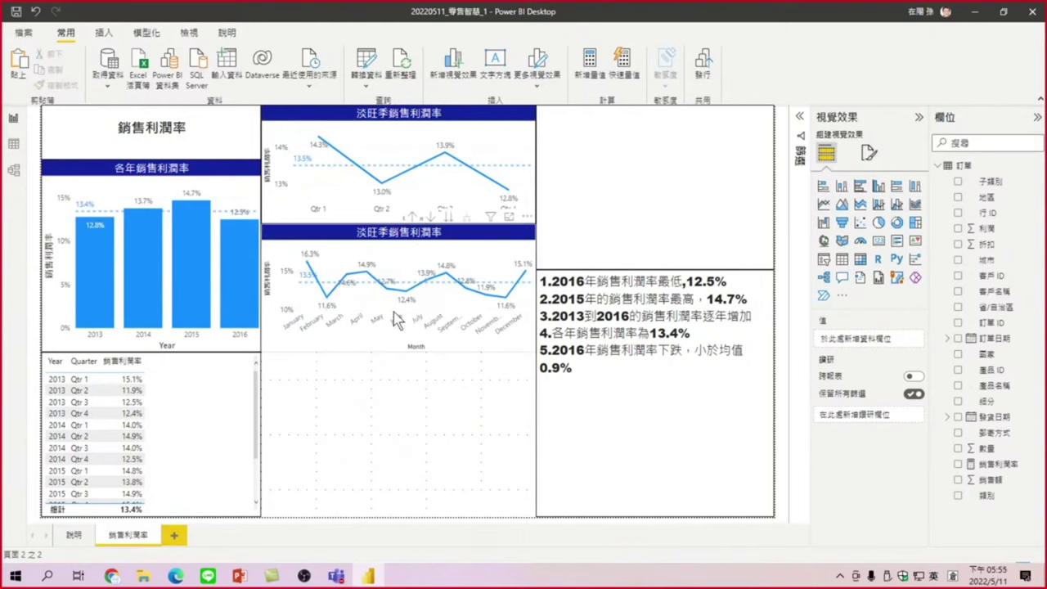
click(392, 248)
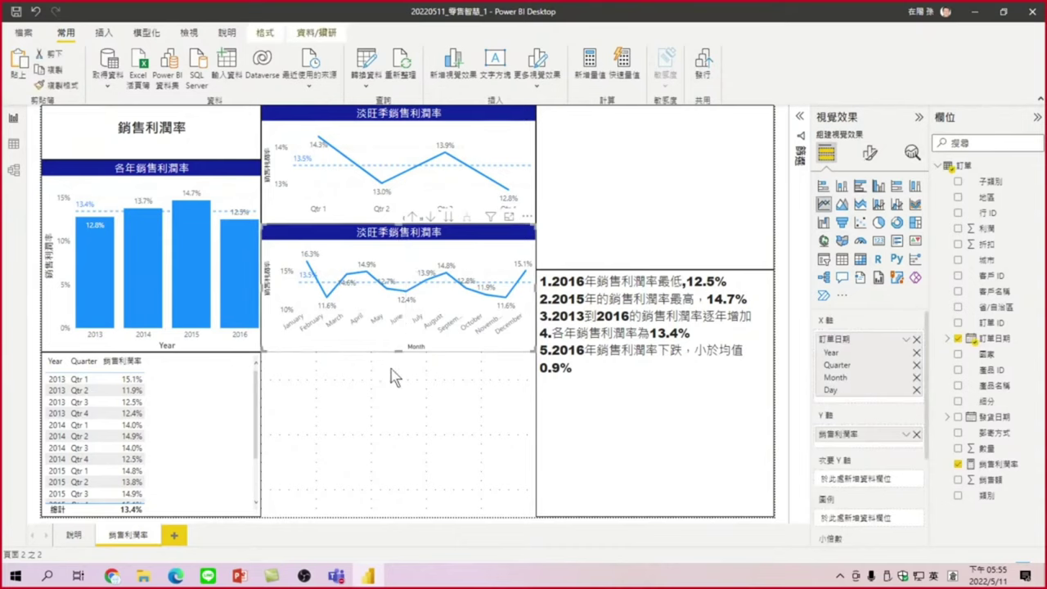
click(396, 411)
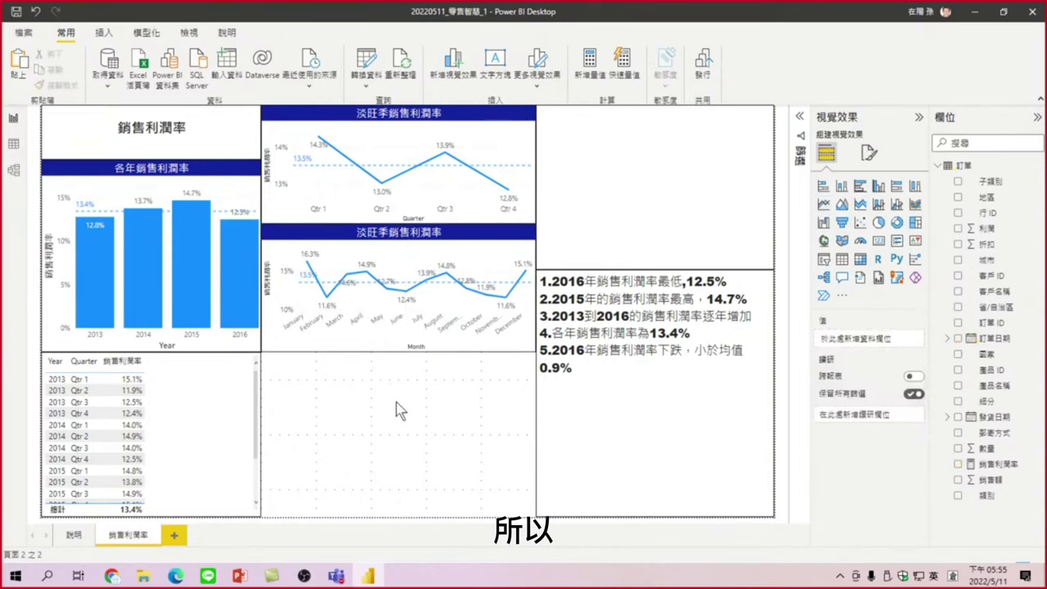
Replace 季 with 月 in the lower chart's title, making it 淡旺月銷售利潤率.
click(392, 233)
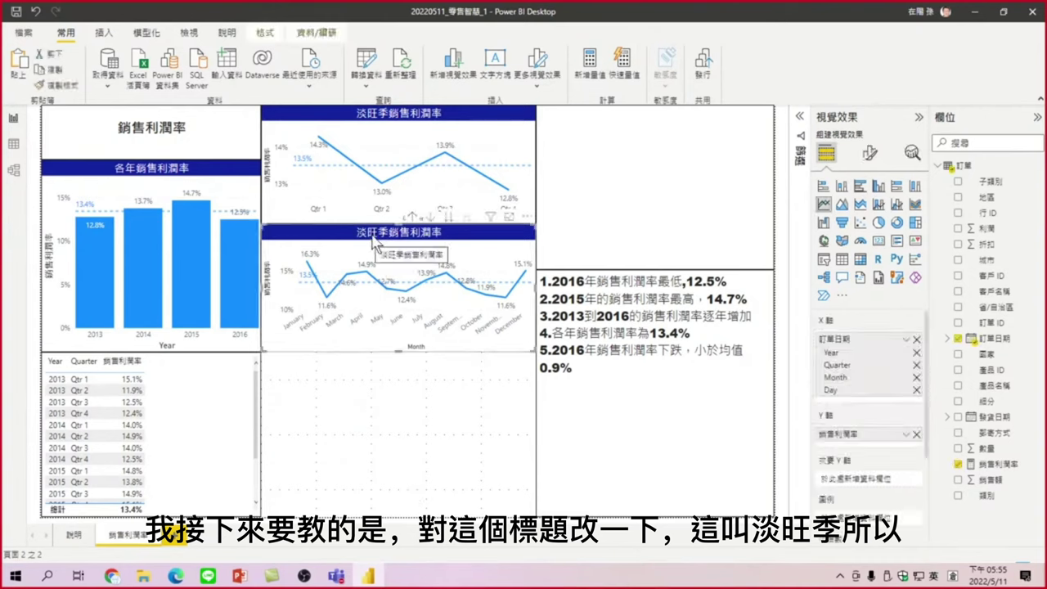
click(869, 153)
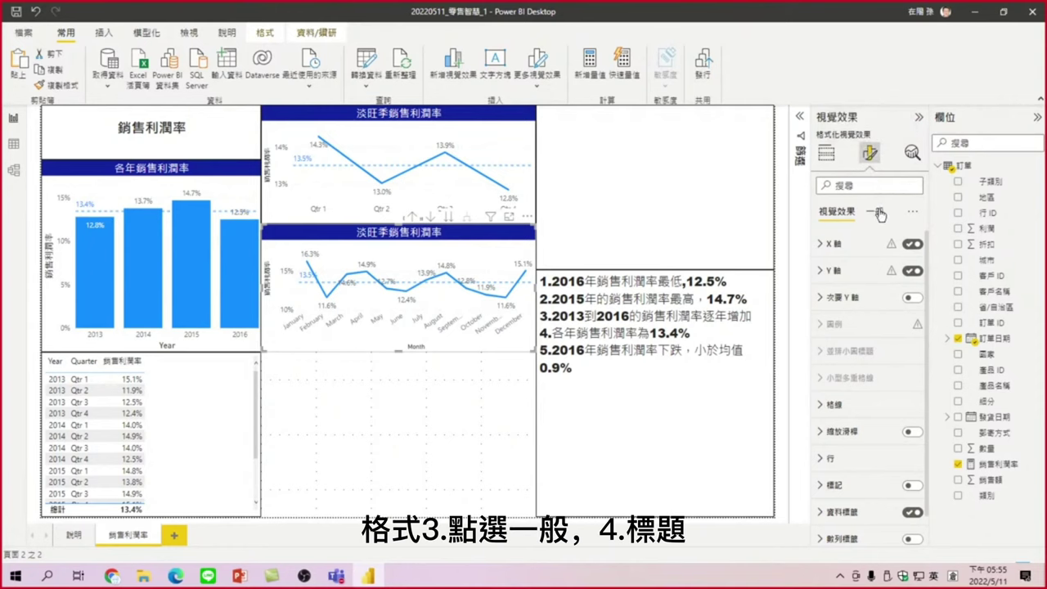
click(876, 212)
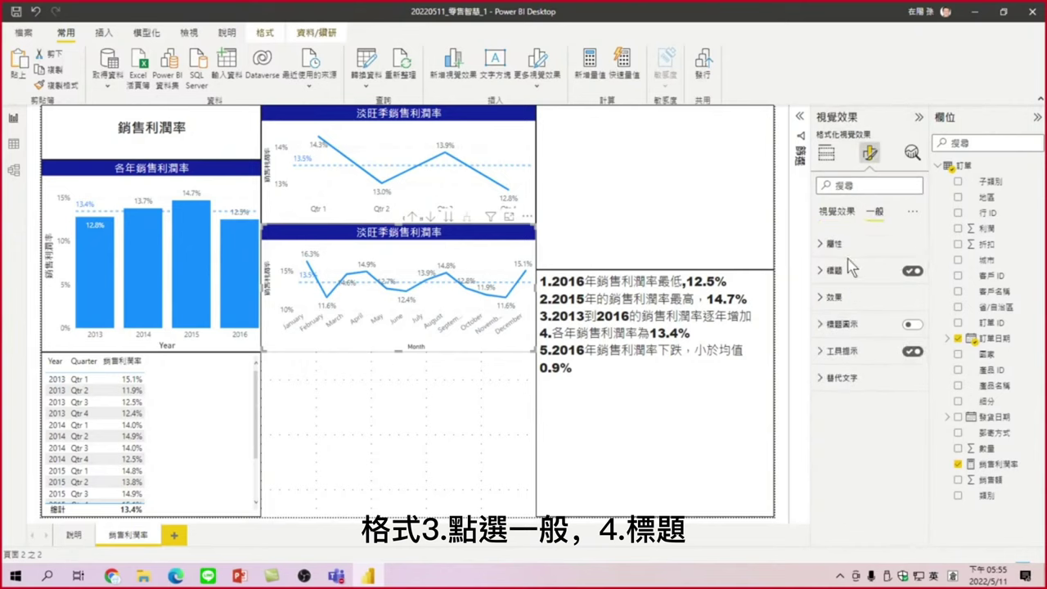
click(828, 276)
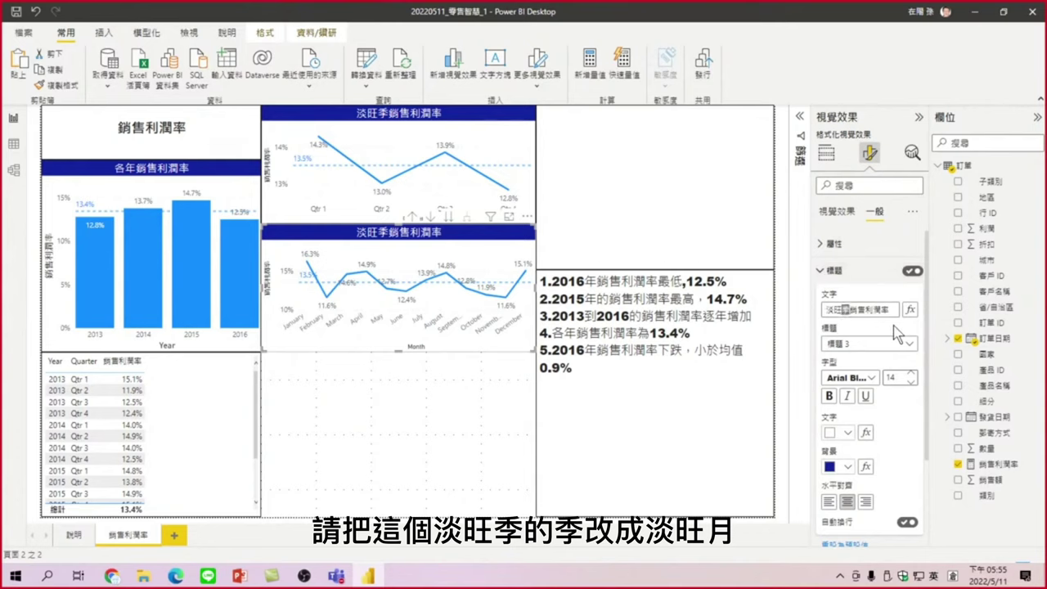
text(月)
click(403, 237)
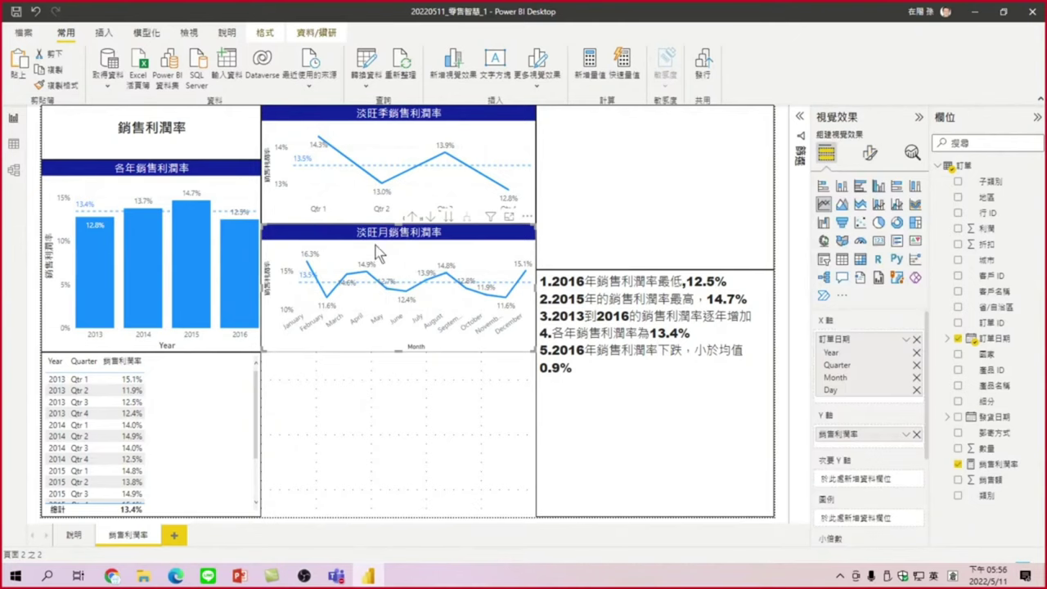
mouse_move(328, 260)
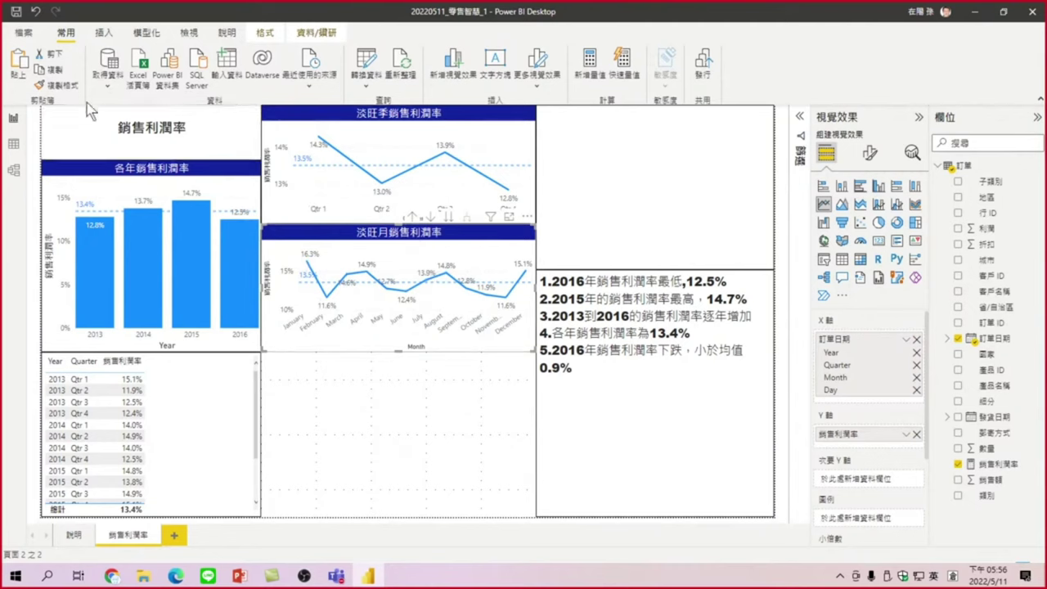
Paste a copy of the 淡旺月銷售利潤率 chart below it, stretched to the canvas bottom.
click(53, 70)
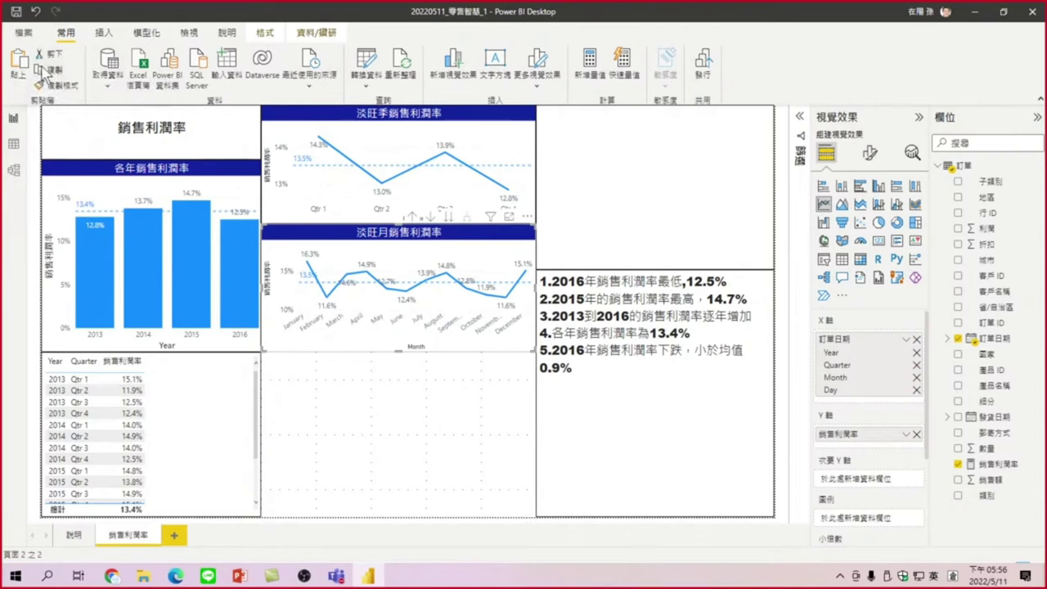
click(20, 62)
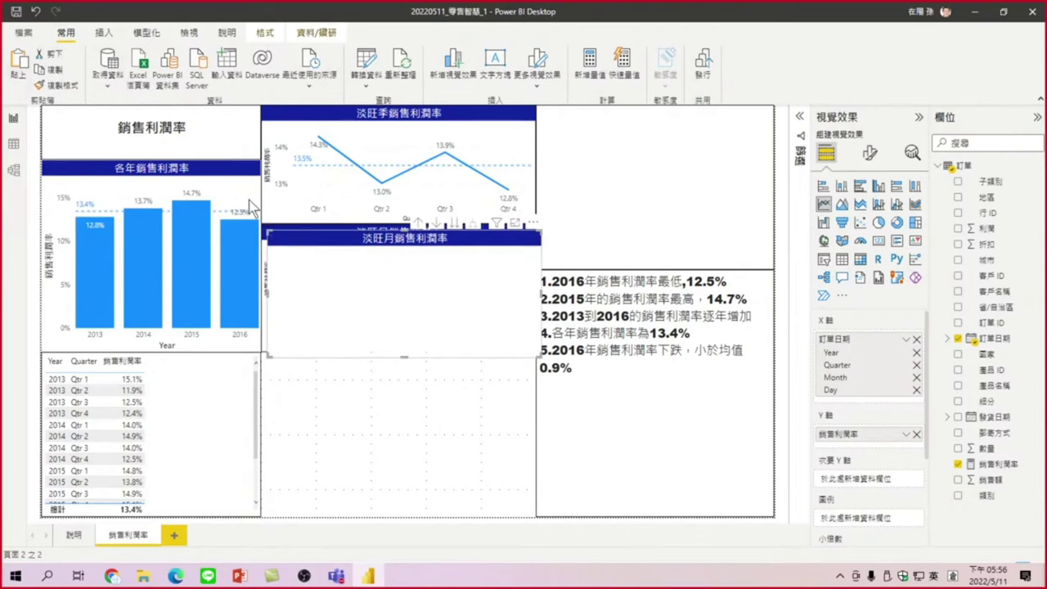
mouse_move(323, 243)
mouse_down()
mouse_move(319, 381)
mouse_move(321, 370)
mouse_up()
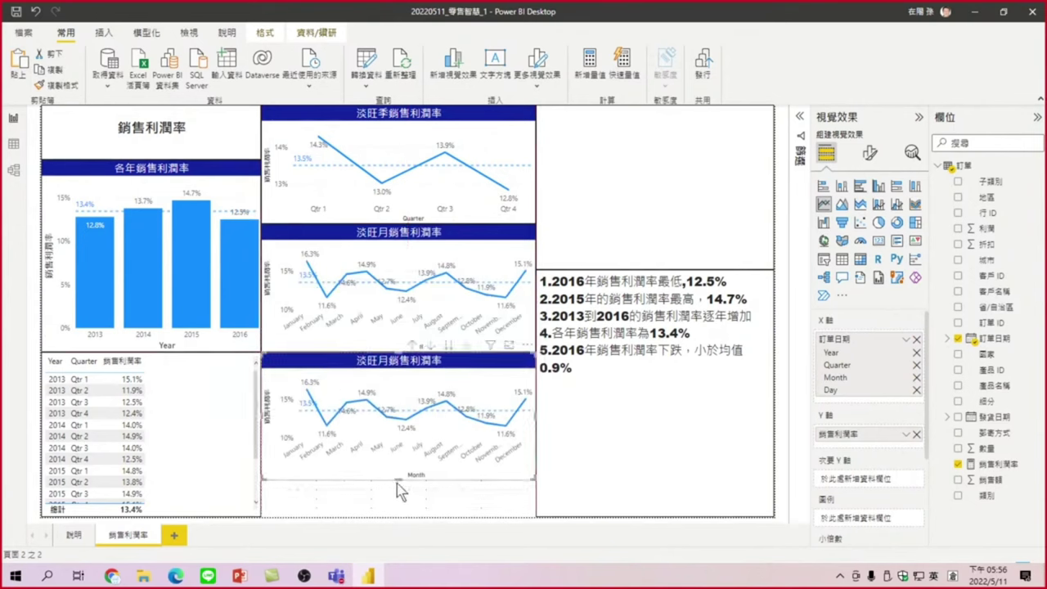
drag(404, 492, 409, 534)
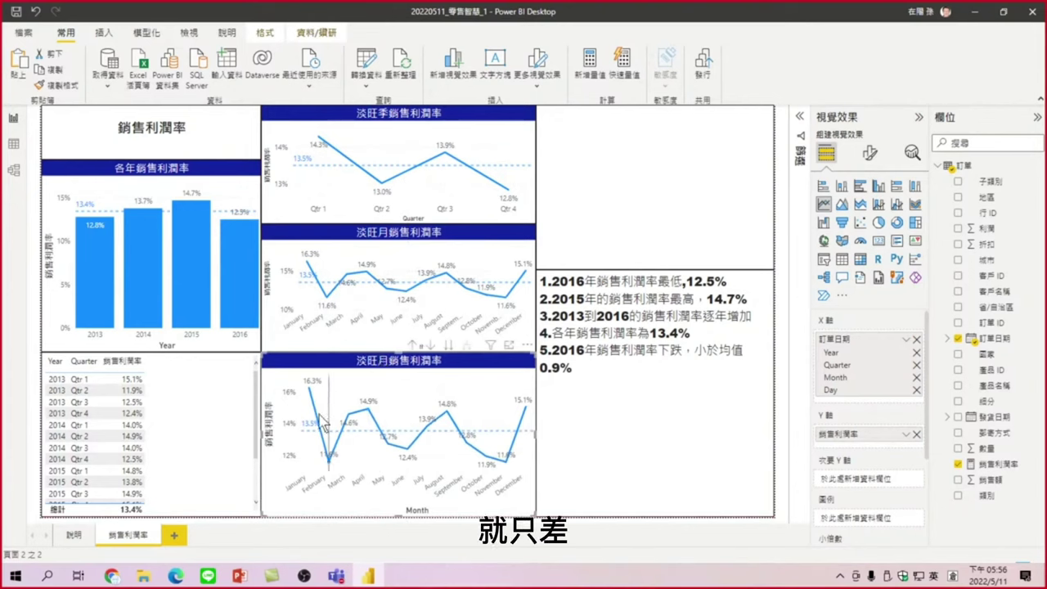
mouse_move(320, 421)
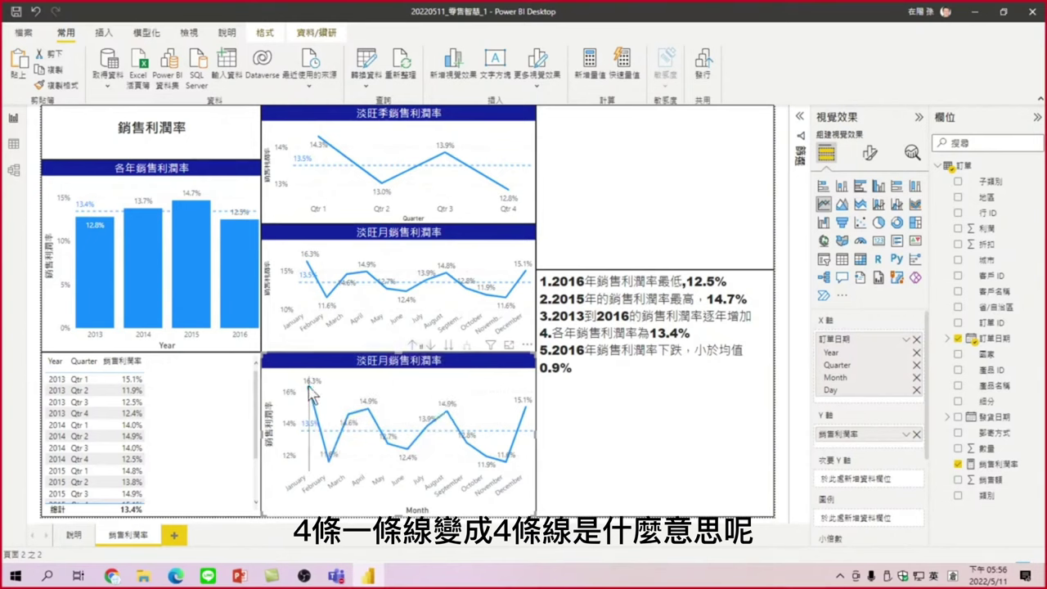
mouse_move(313, 391)
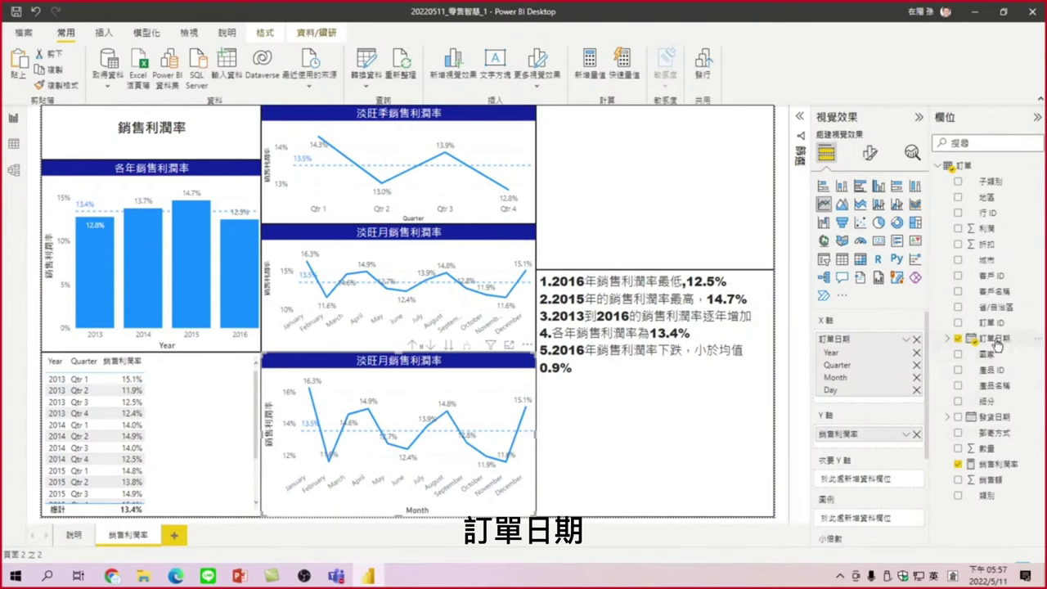
Put 訂單日期 in the lower chart's 圖例 well as Date Hierarchy Year, giving 2013–2016 lines.
drag(927, 439, 882, 528)
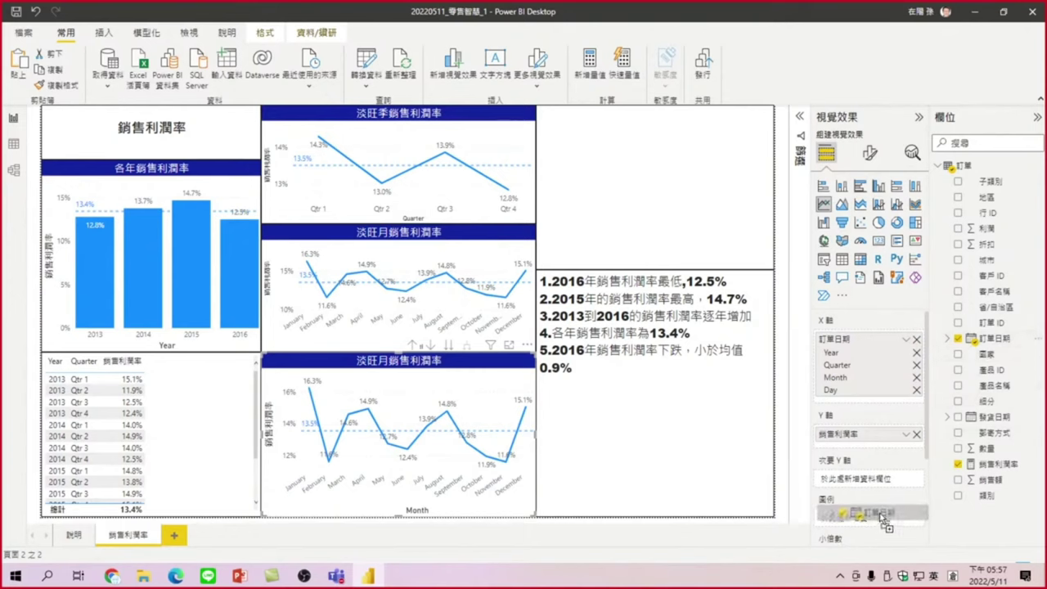
drag(882, 525, 884, 524)
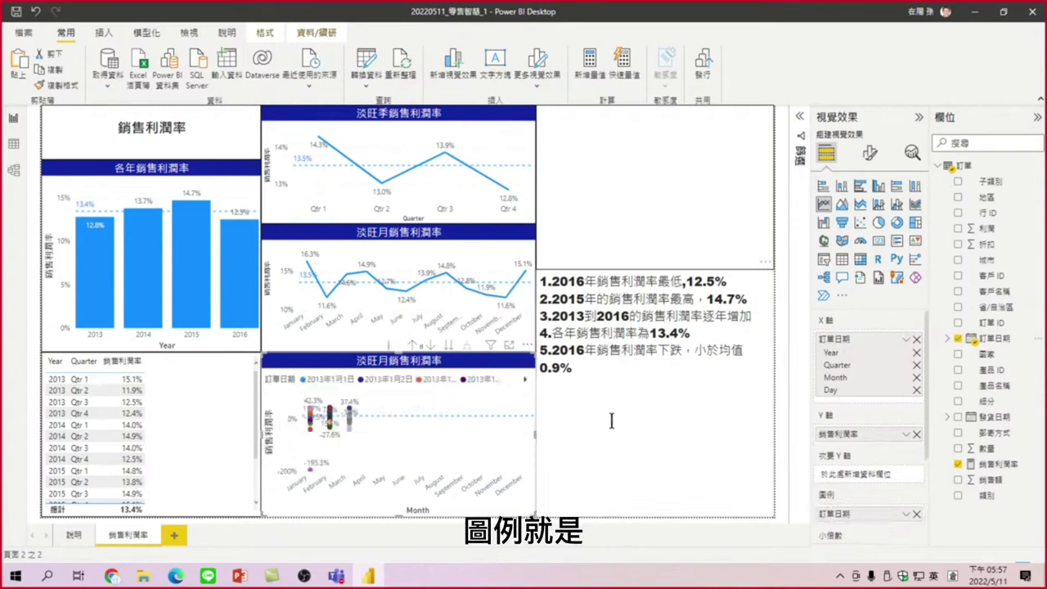
mouse_move(345, 433)
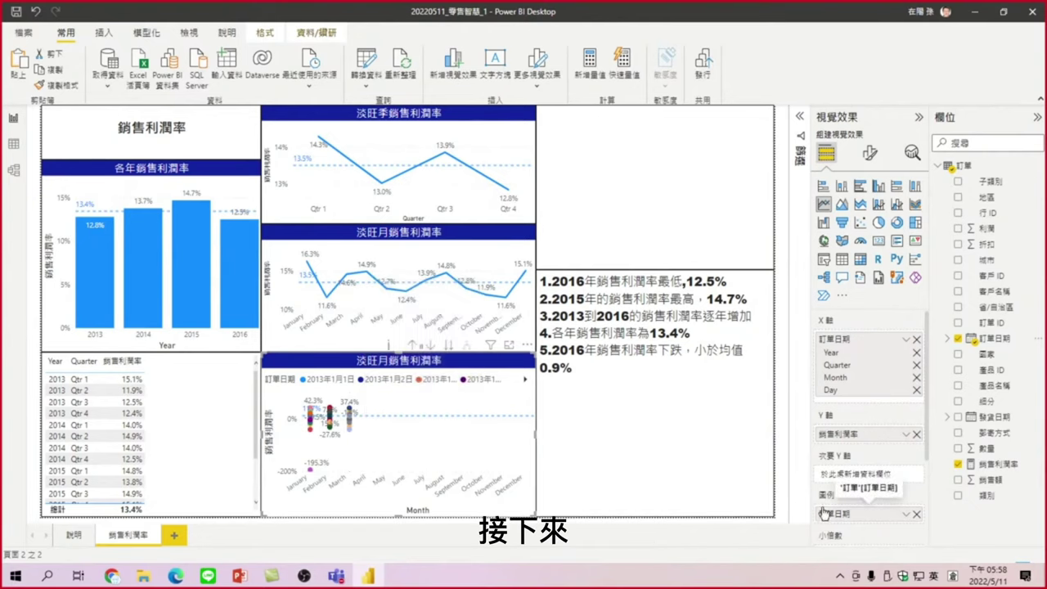
click(906, 515)
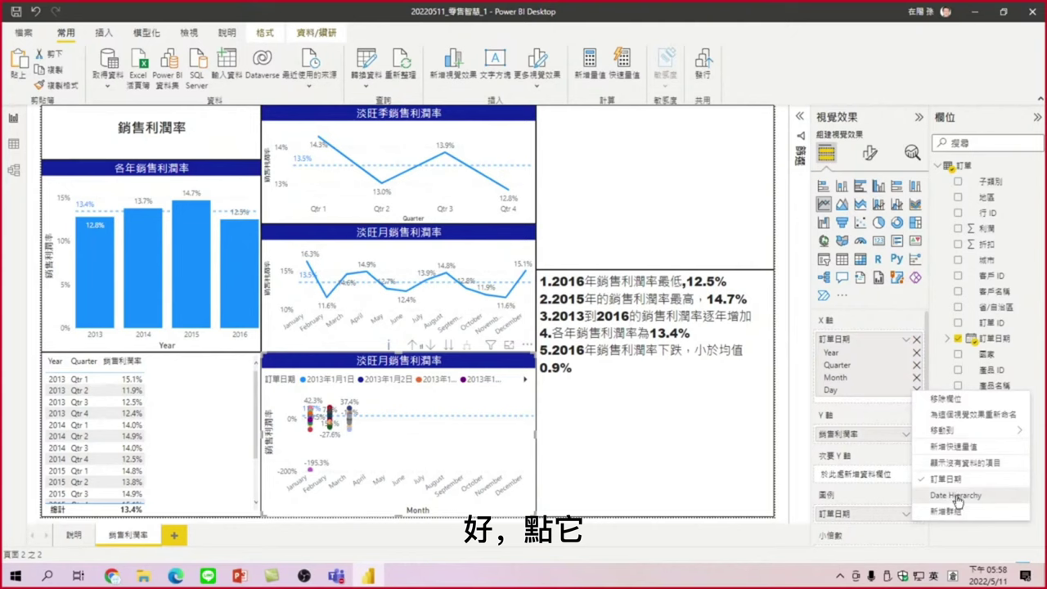
click(956, 496)
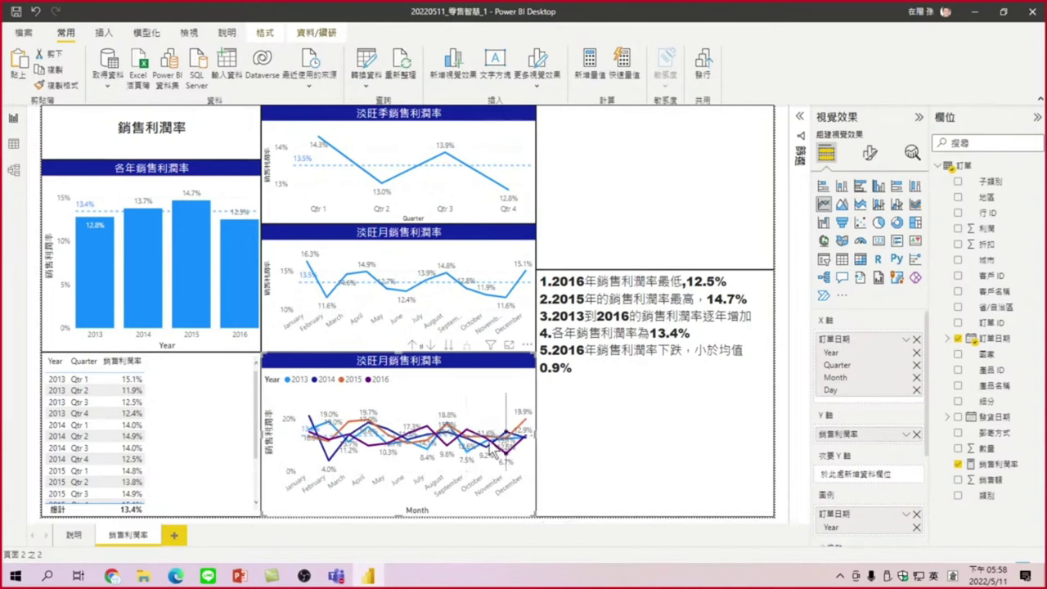
mouse_move(311, 452)
mouse_move(450, 472)
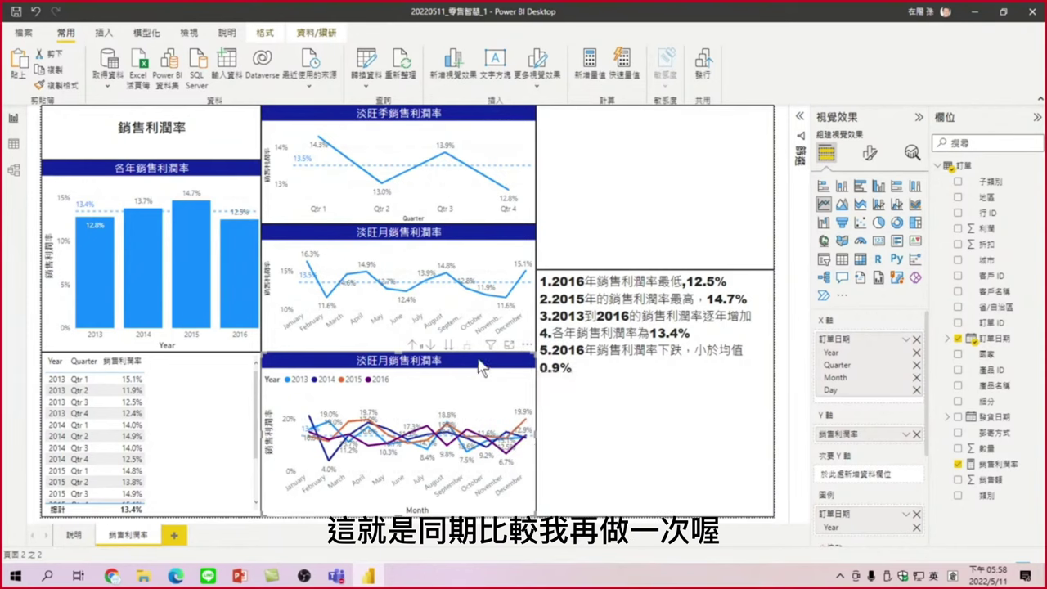
Replace the old year-split chart with a copy of the monthly chart, stretched below the original.
key(Delete)
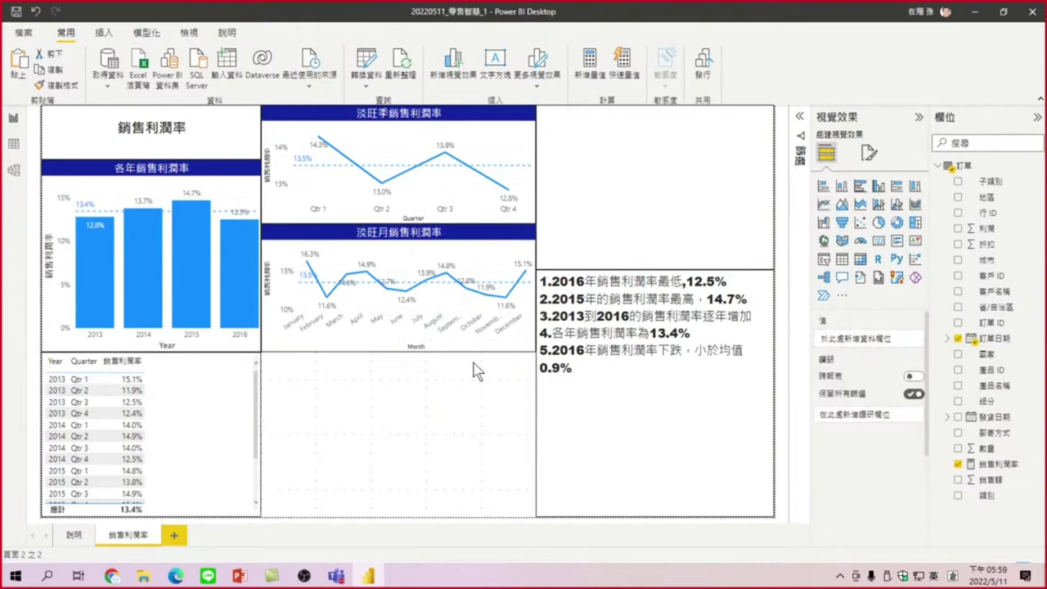
click(372, 237)
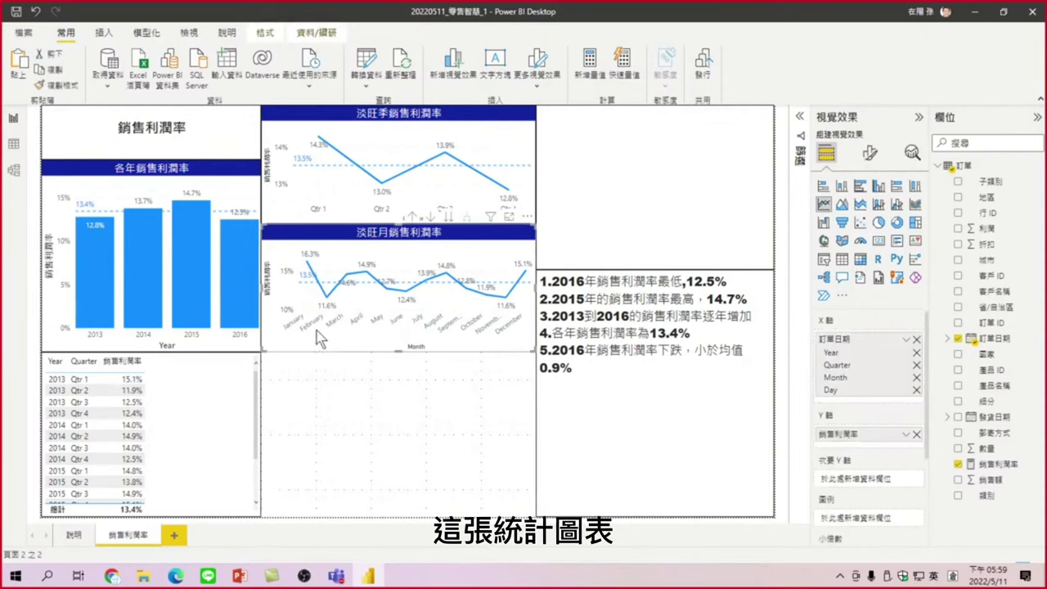
click(58, 72)
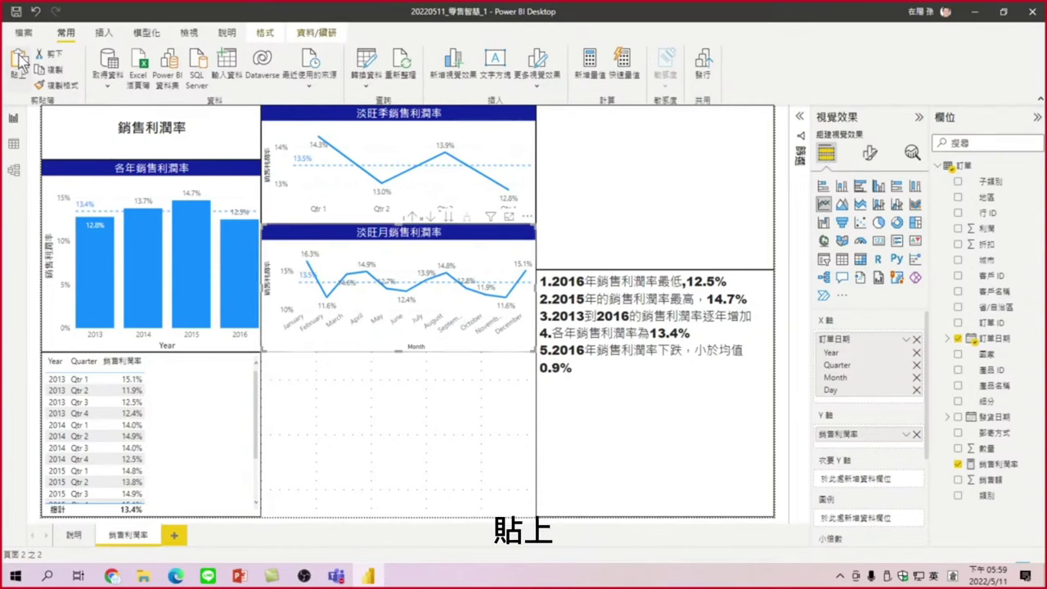
click(19, 64)
drag(326, 257, 316, 388)
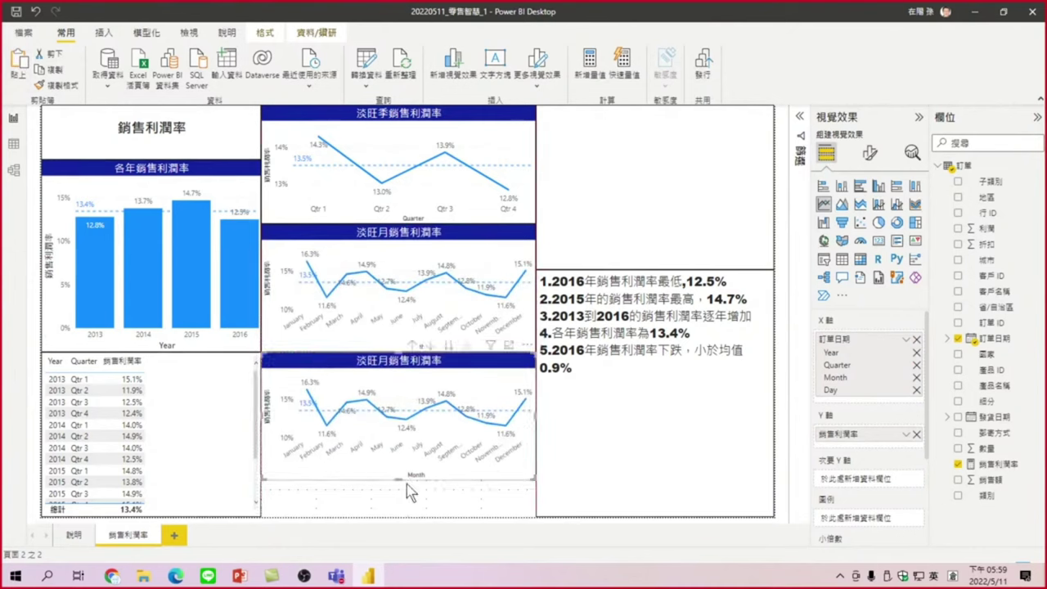
drag(401, 501, 401, 517)
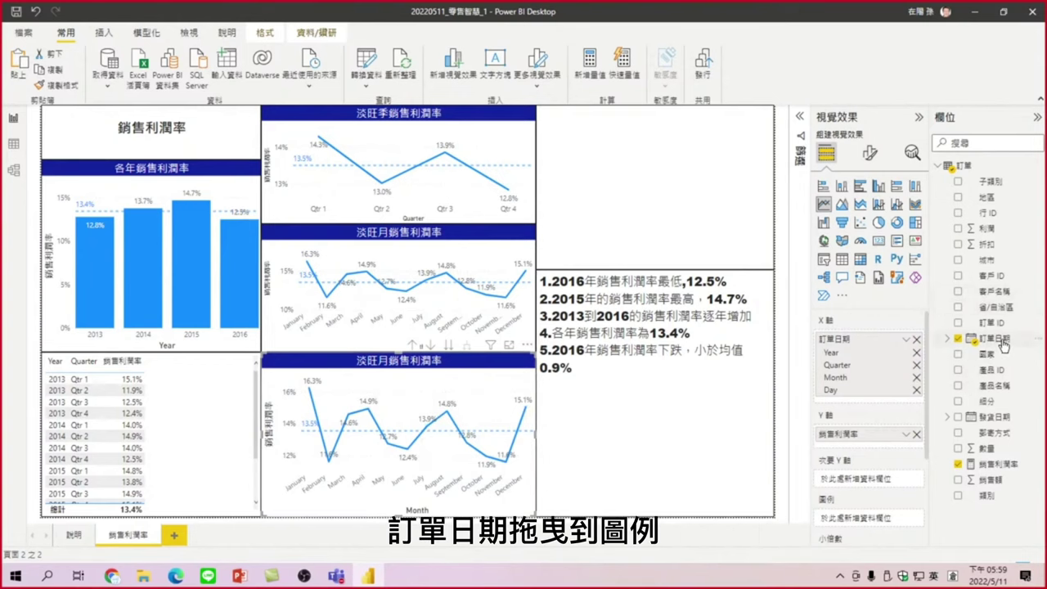
Add 訂單日期 as Date Hierarchy Year to the copy's legend, drawing 2013–2016 lines.
drag(1003, 344, 889, 519)
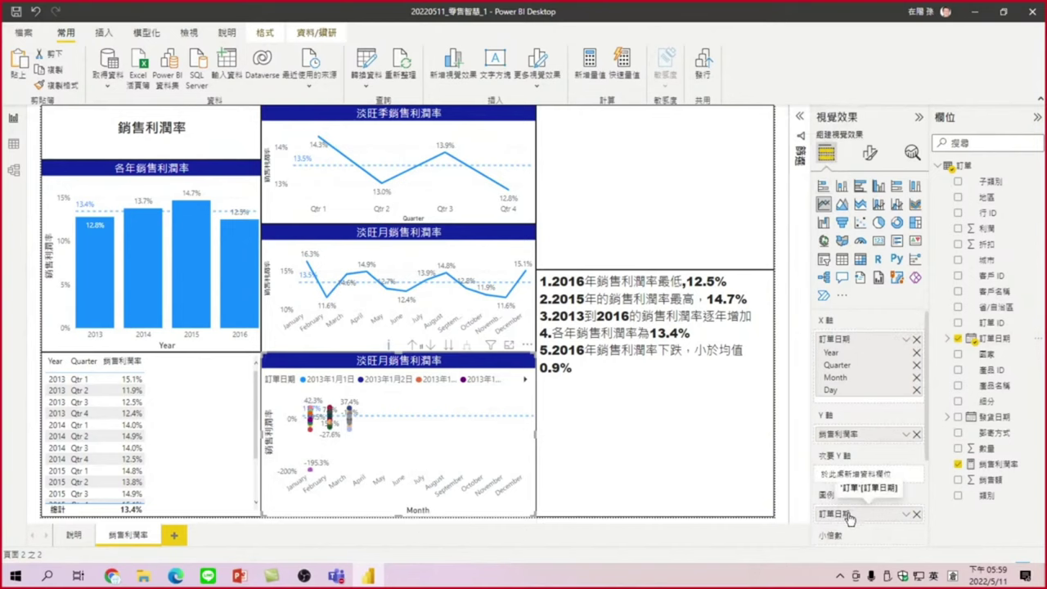
click(905, 515)
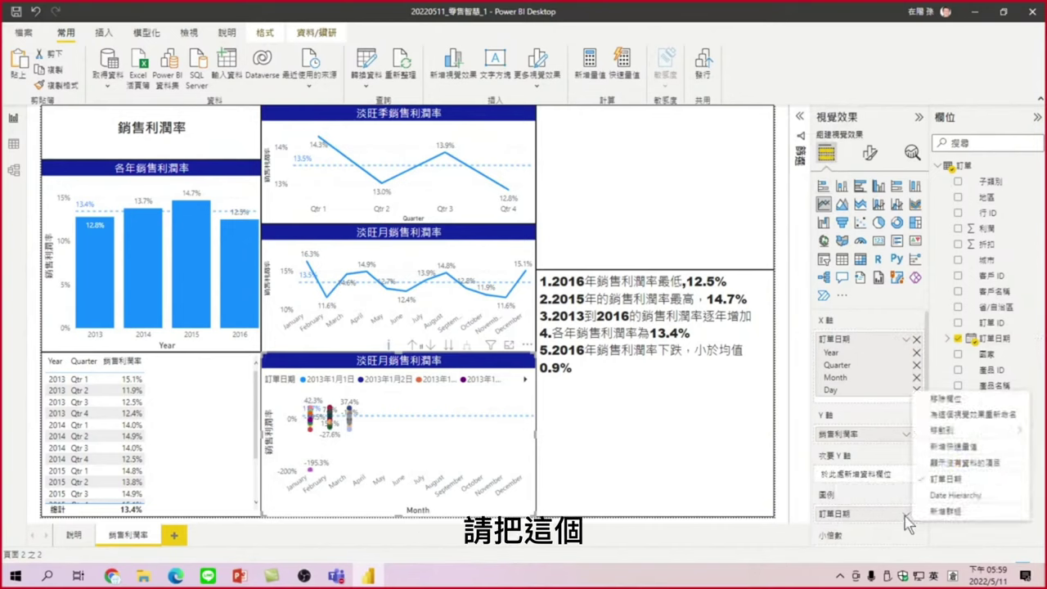
click(945, 497)
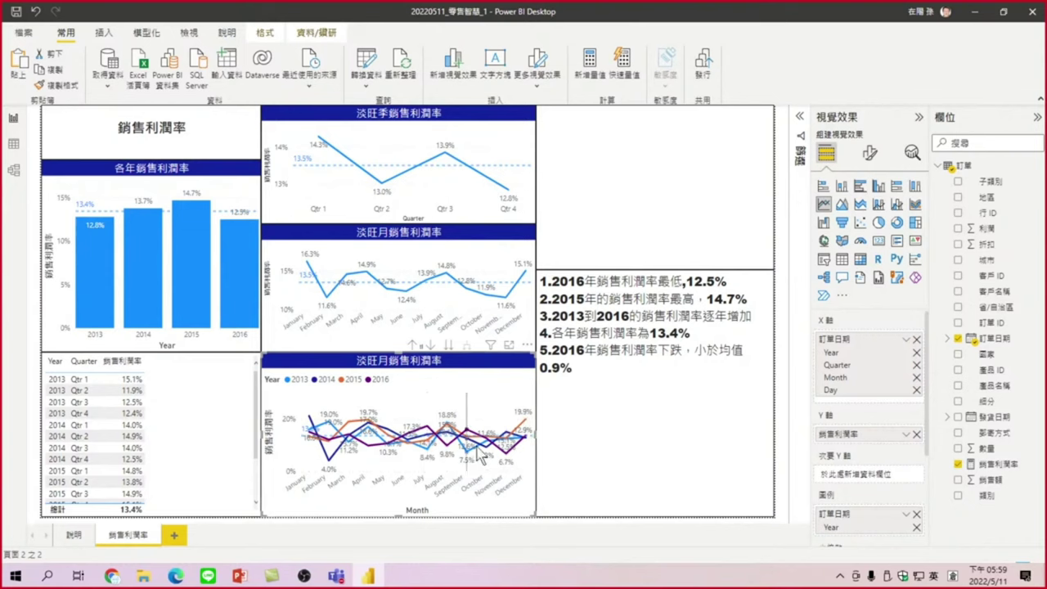
mouse_move(481, 455)
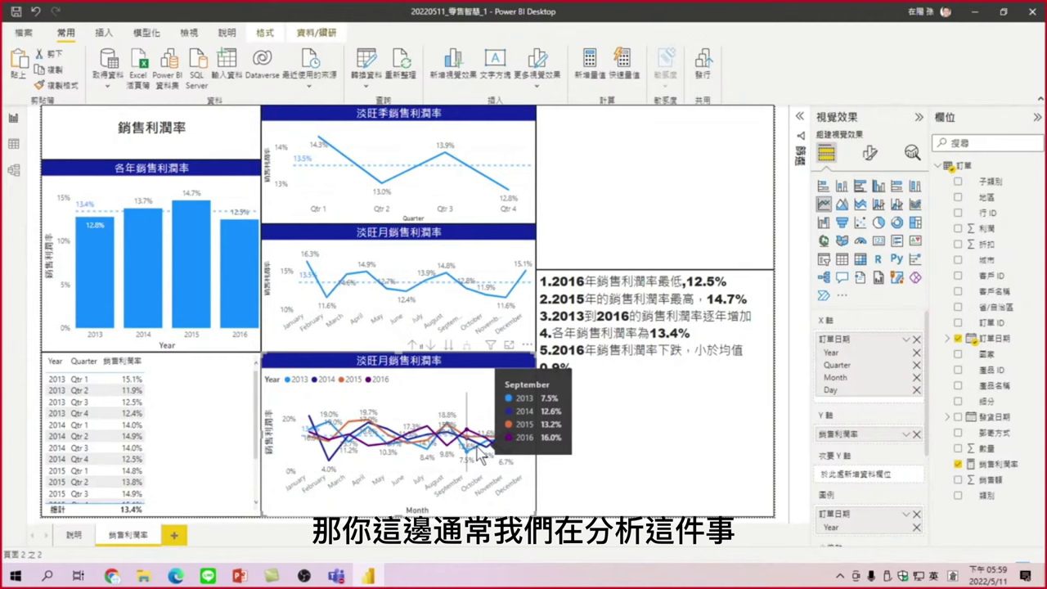
mouse_move(208, 270)
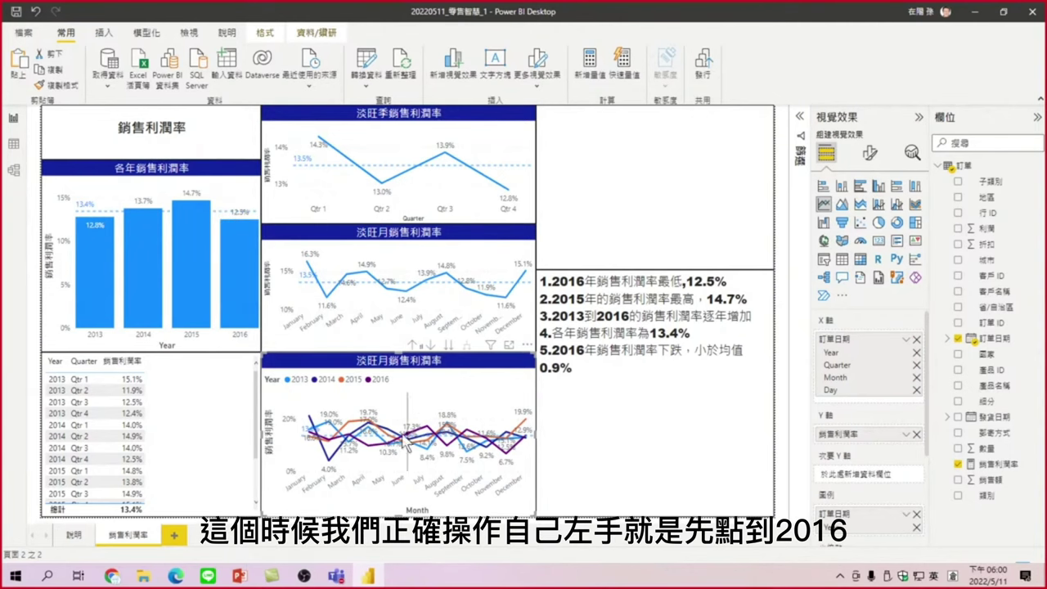
Cross-filter the page to 2016 and 2015 by selecting both bars in the yearly chart.
mouse_move(407, 442)
mouse_move(245, 280)
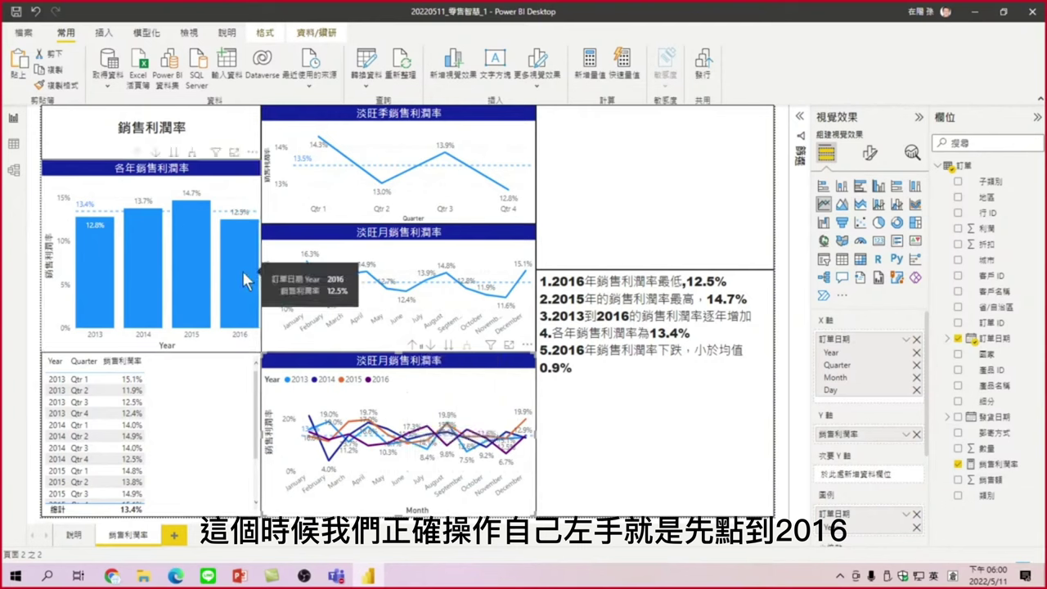
click(243, 278)
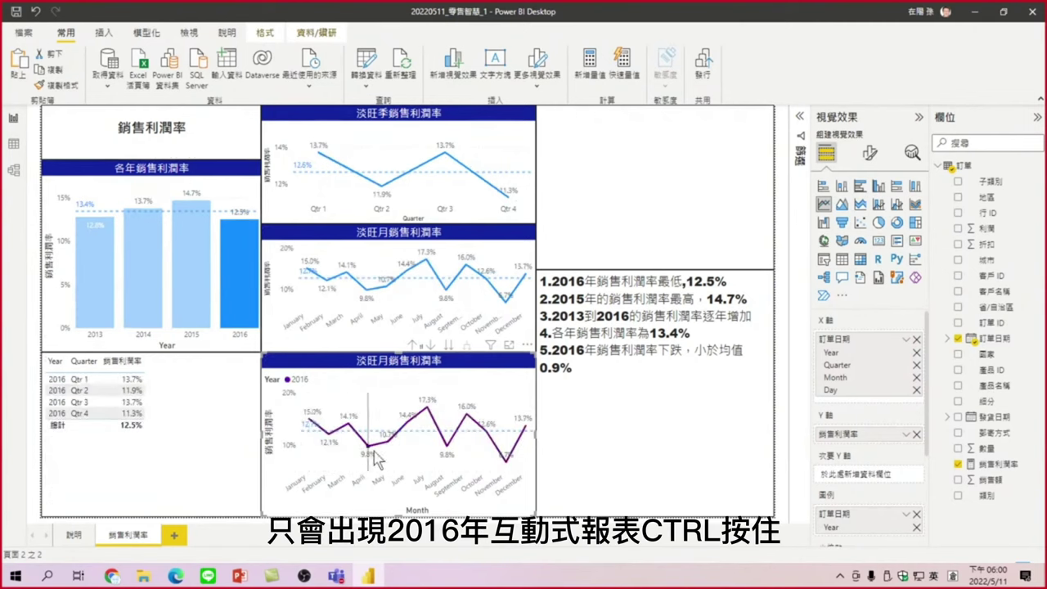
mouse_move(427, 444)
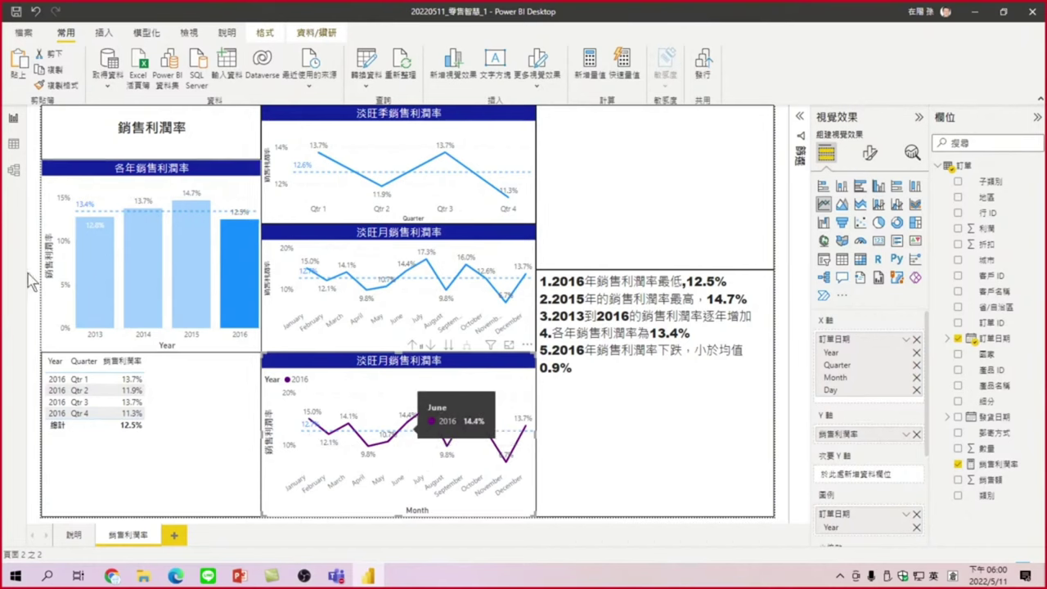
ctrl+click(194, 263)
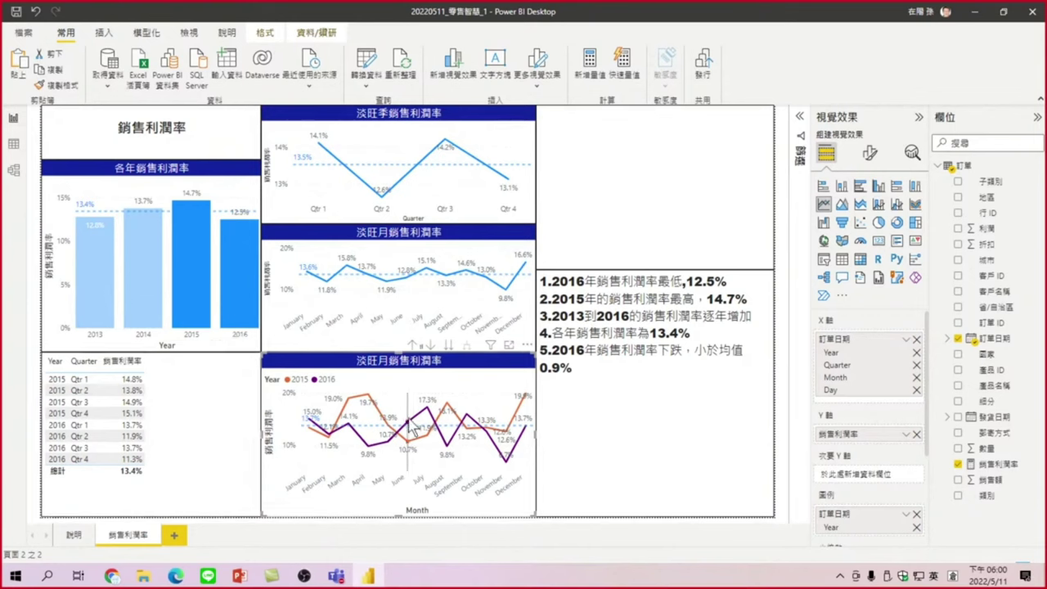
mouse_move(410, 430)
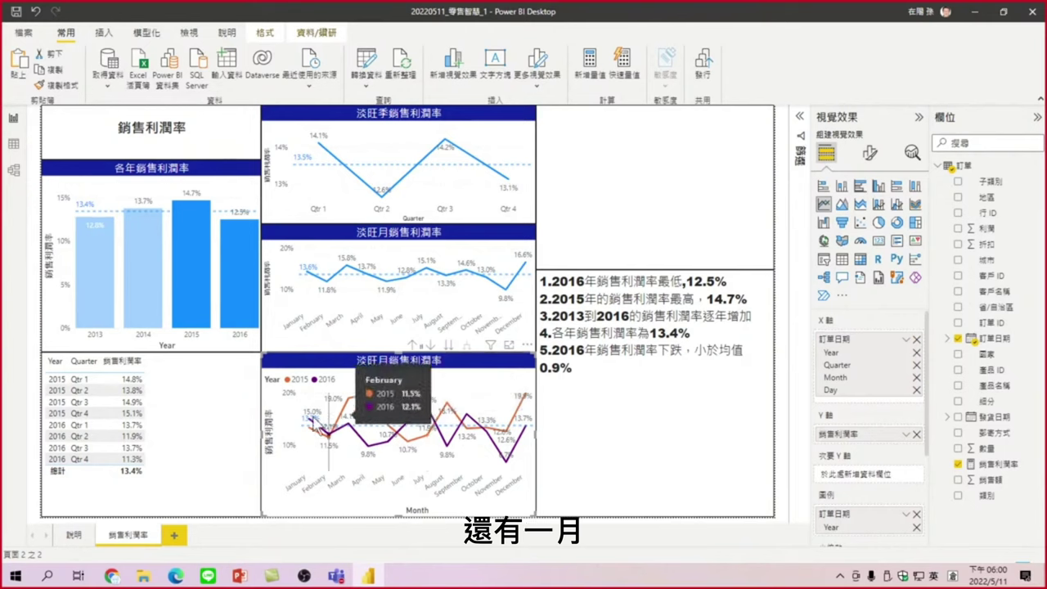
mouse_move(311, 428)
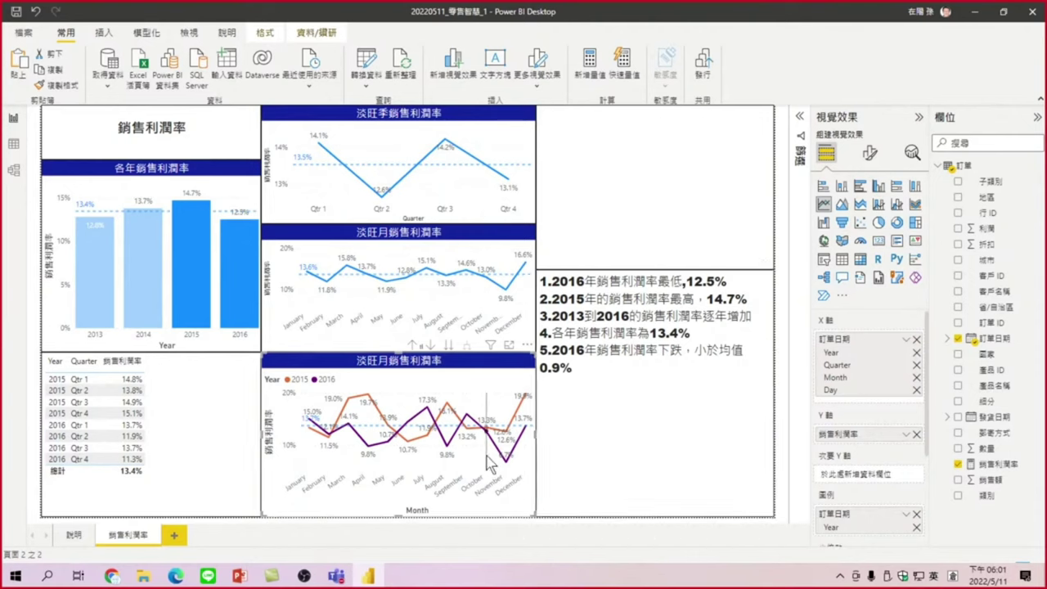
mouse_move(502, 482)
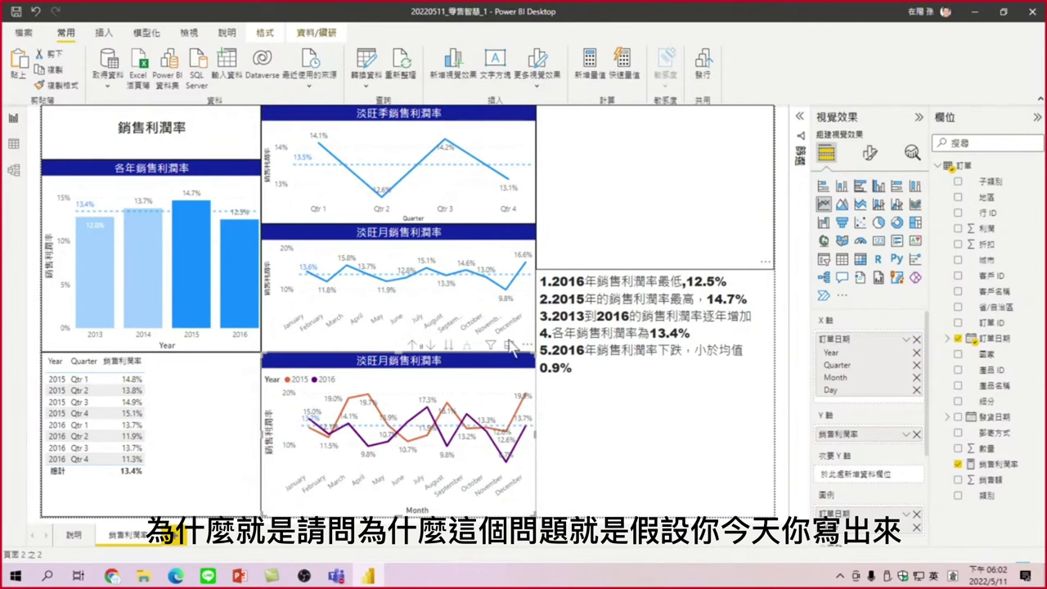
Select the first note's text about 2016, then clear the 2015–2016 selection on the yearly chart.
drag(552, 282, 603, 278)
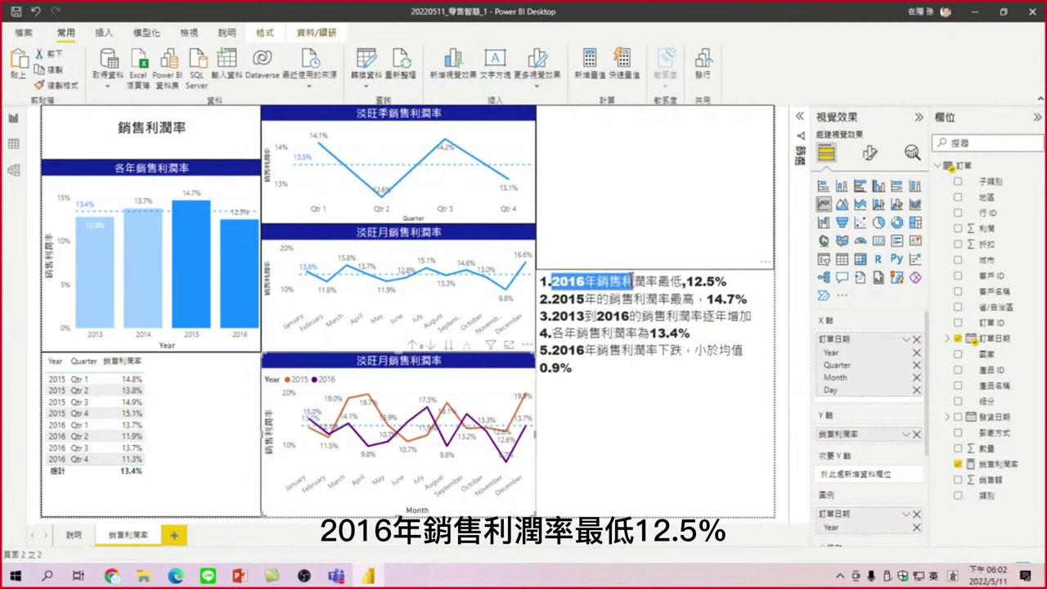
drag(603, 278, 747, 283)
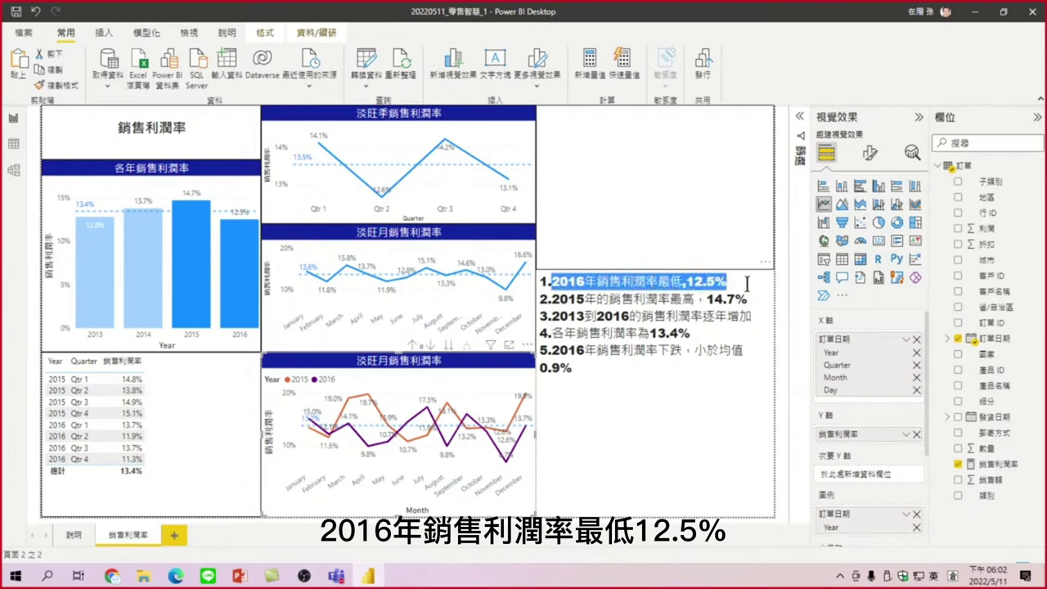
drag(747, 283, 747, 283)
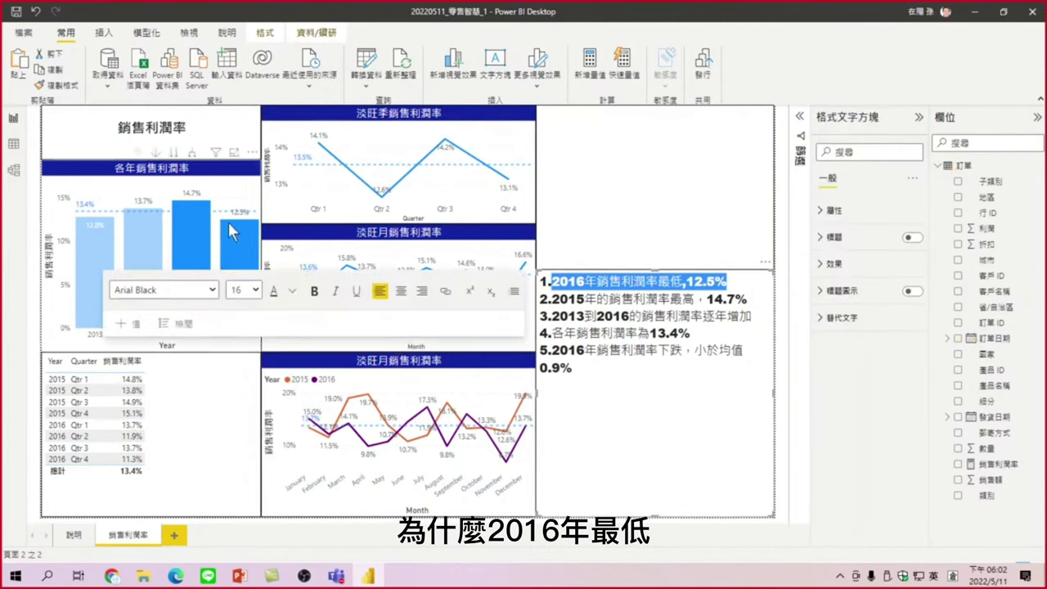
mouse_move(229, 223)
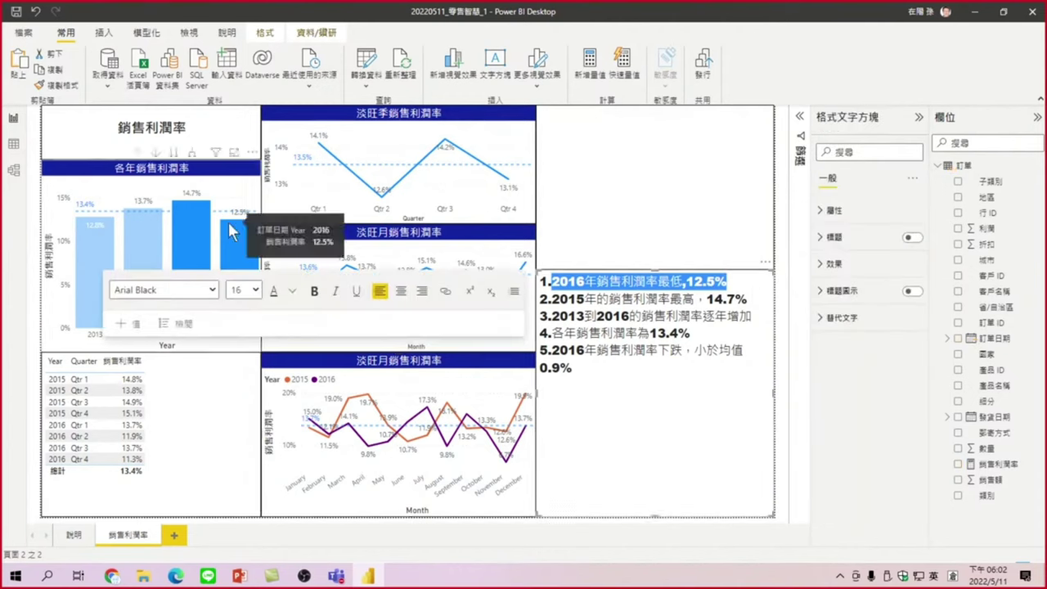
click(754, 281)
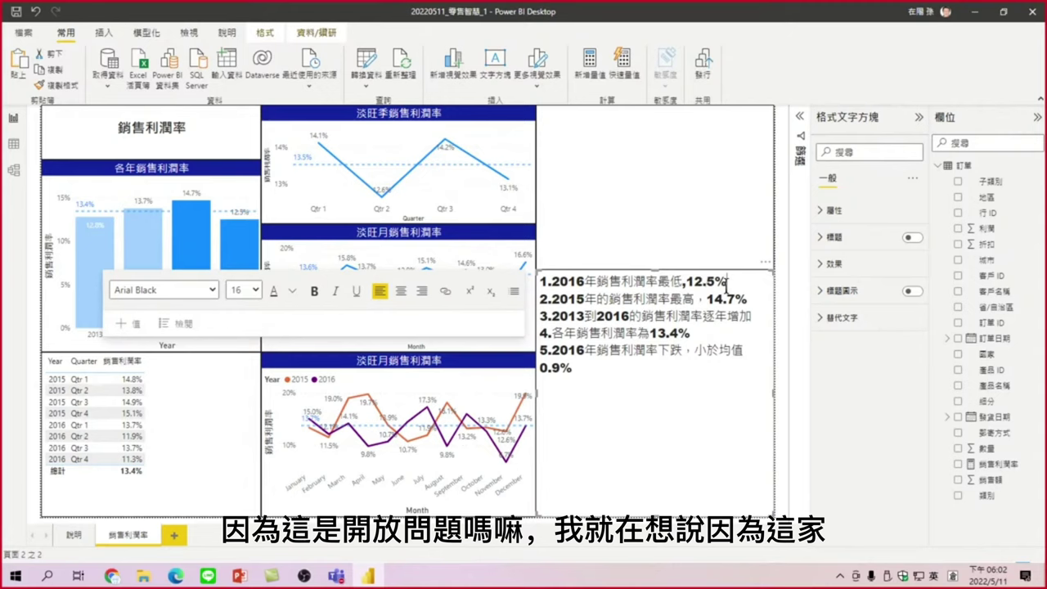
click(233, 181)
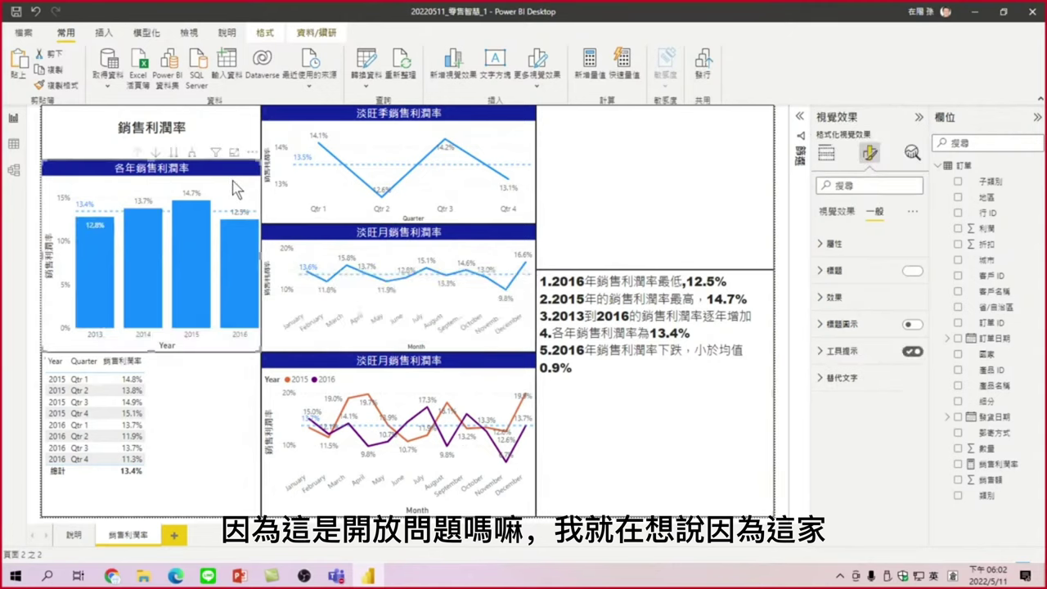
Bring the 2016 bar of the yearly bar chart into focus for filtering.
mouse_move(235, 243)
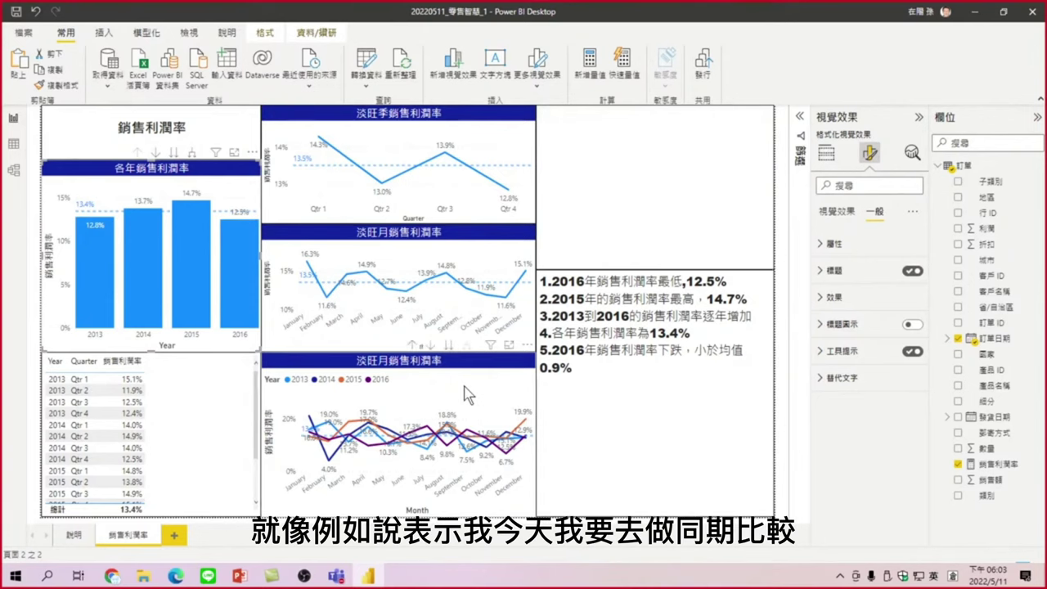
Filter to 2016 and 2015, compare their monthly margins, and enter '0.9%'.
click(244, 269)
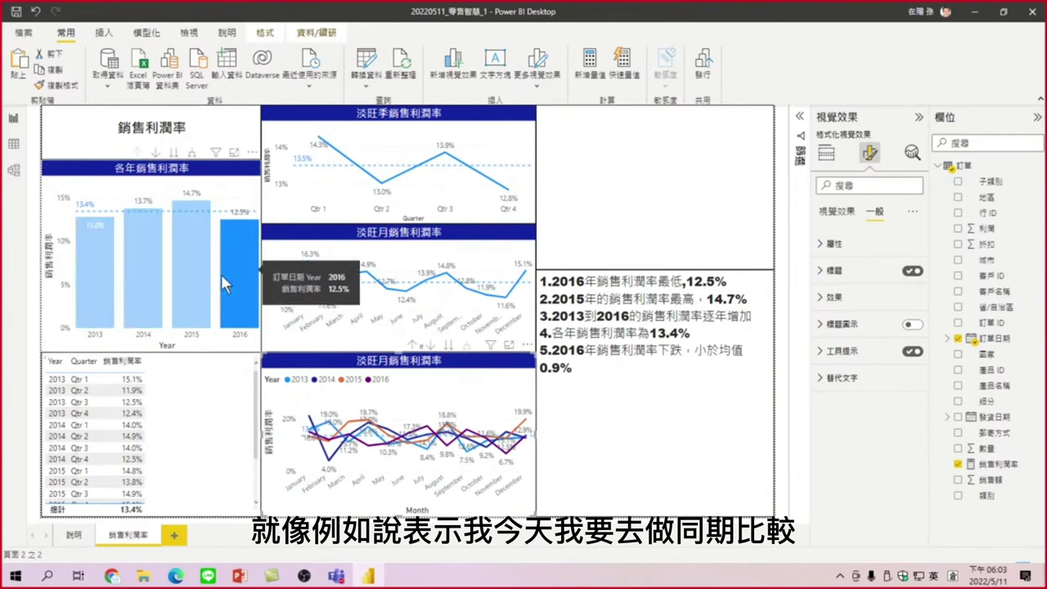
ctrl+click(205, 298)
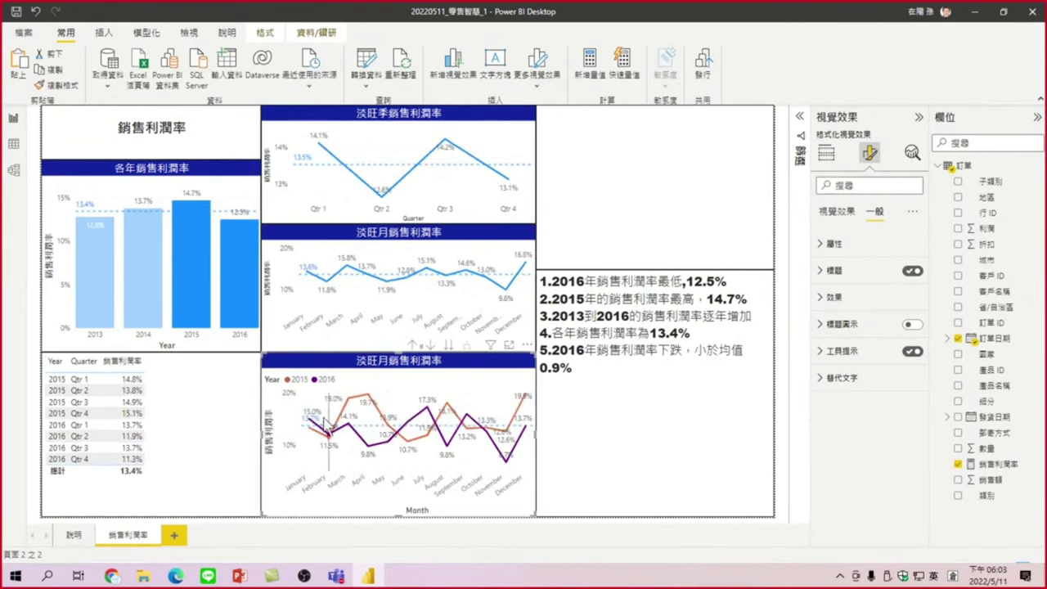
mouse_move(378, 463)
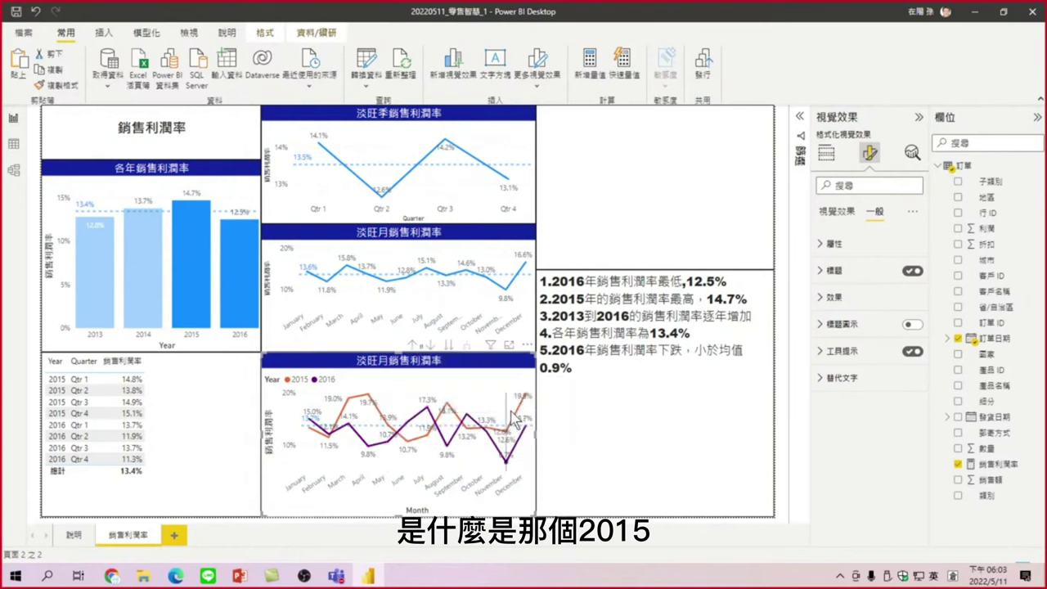
text(0.9%)
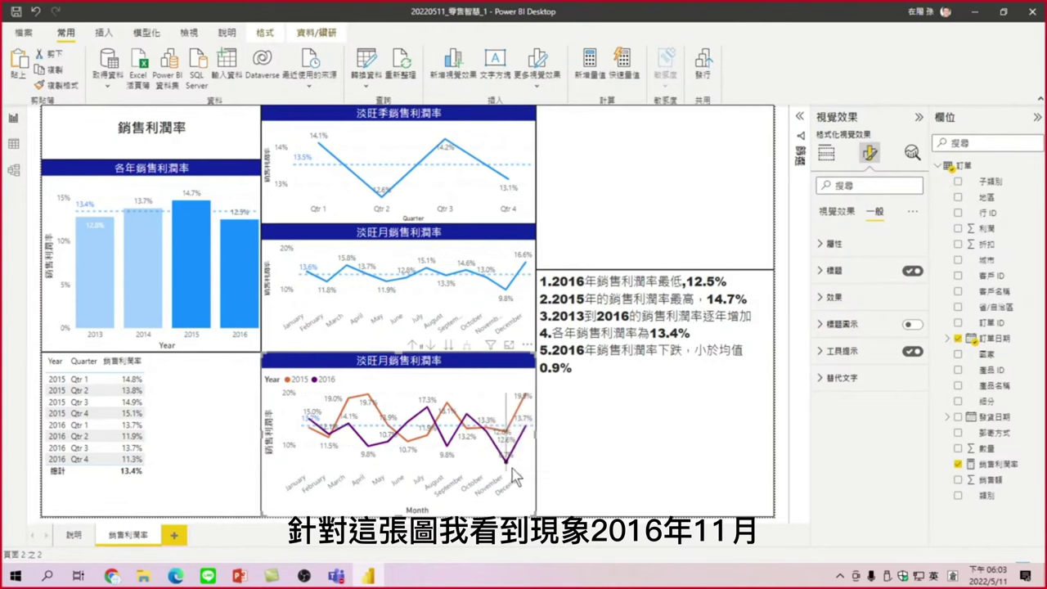
mouse_move(513, 478)
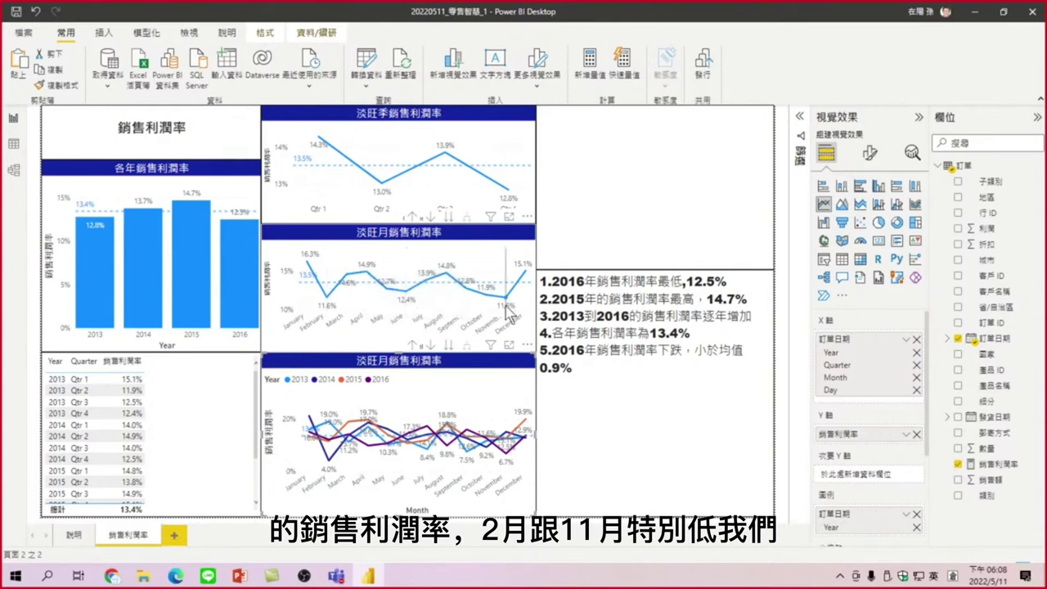
Leave the notes text box, deselect everything on the page, and show the Insert ribbon.
mouse_move(507, 309)
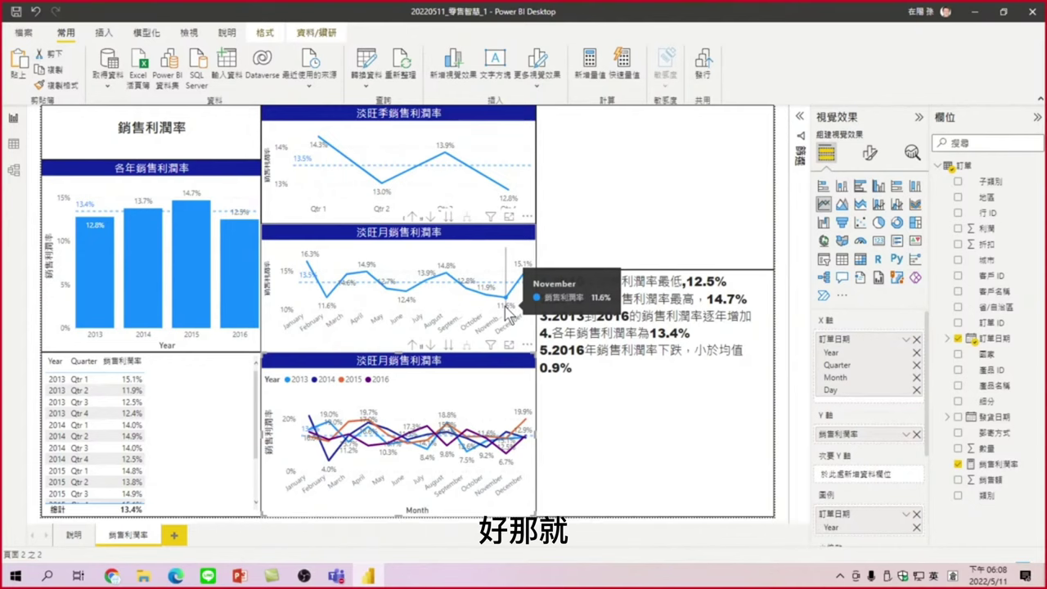
click(573, 307)
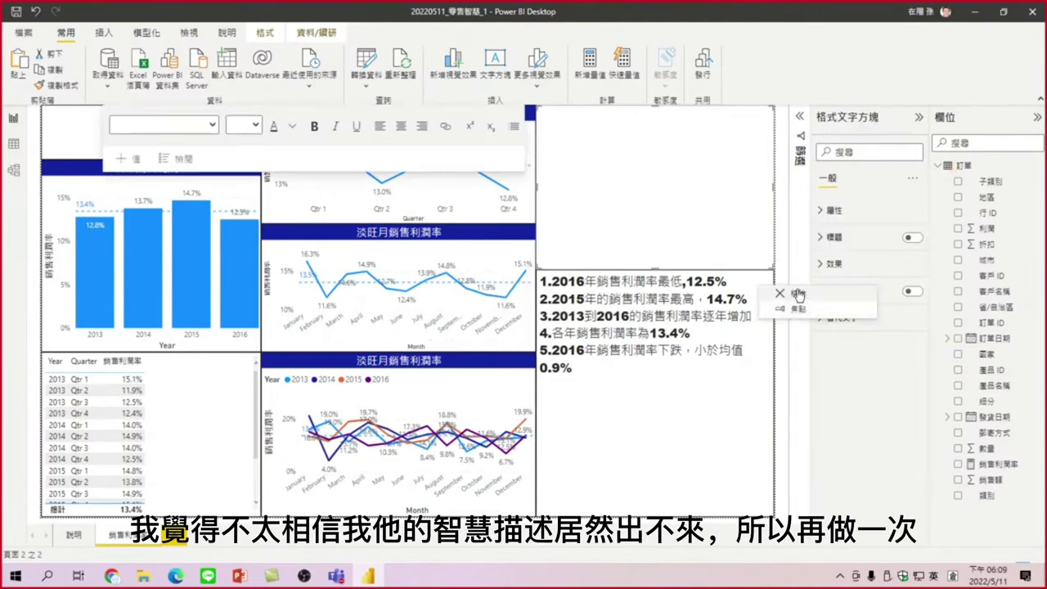
click(790, 295)
click(610, 180)
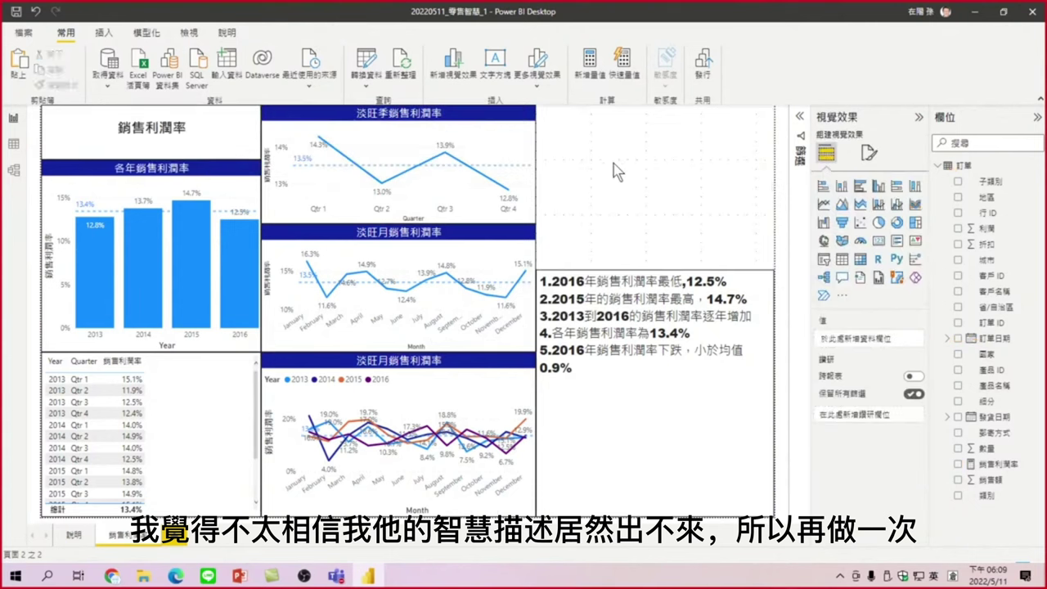
click(104, 33)
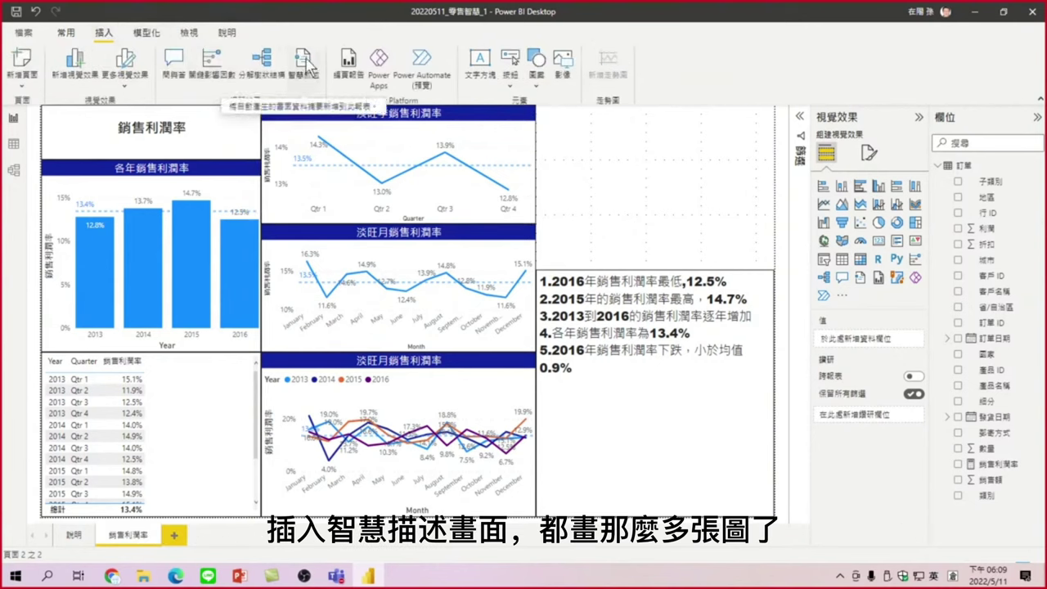
Insert a smart narrative visual into the empty top-right area of the page.
click(303, 65)
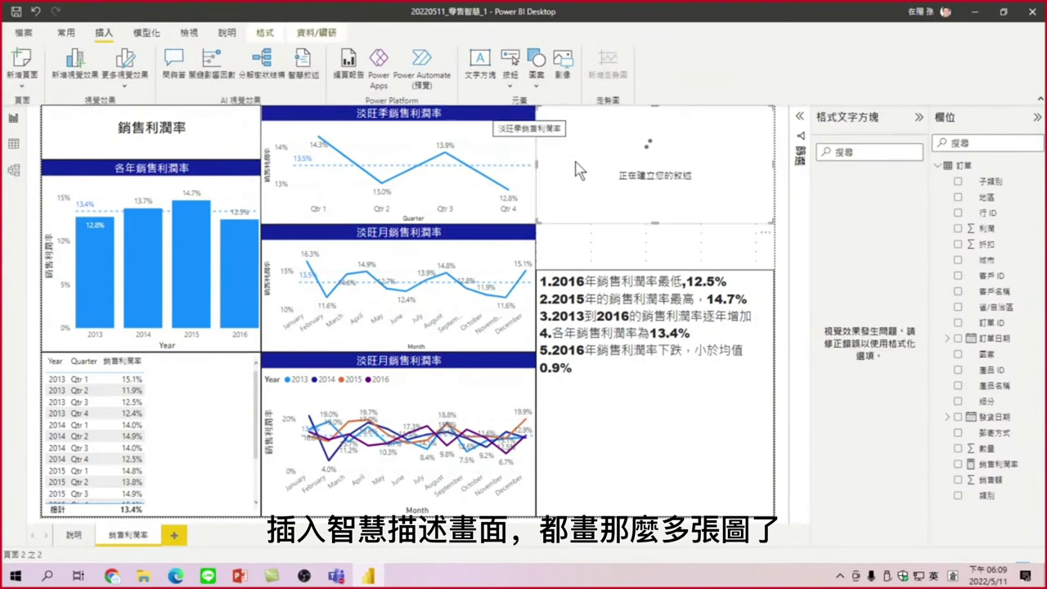